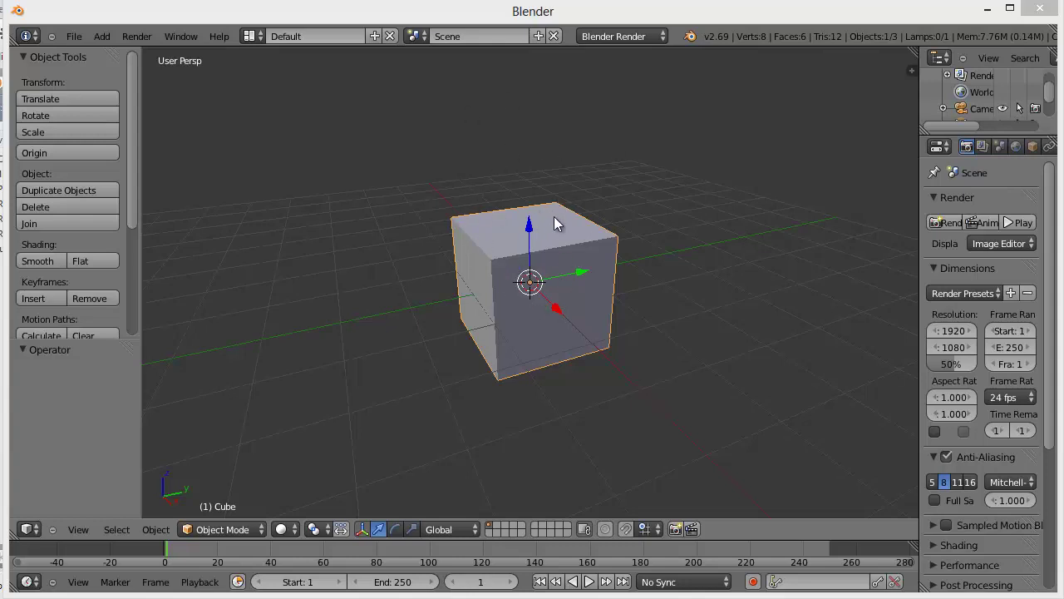
Orbit and zoom the view in on the default cube
middle_click_drag(487, 262, 417, 200)
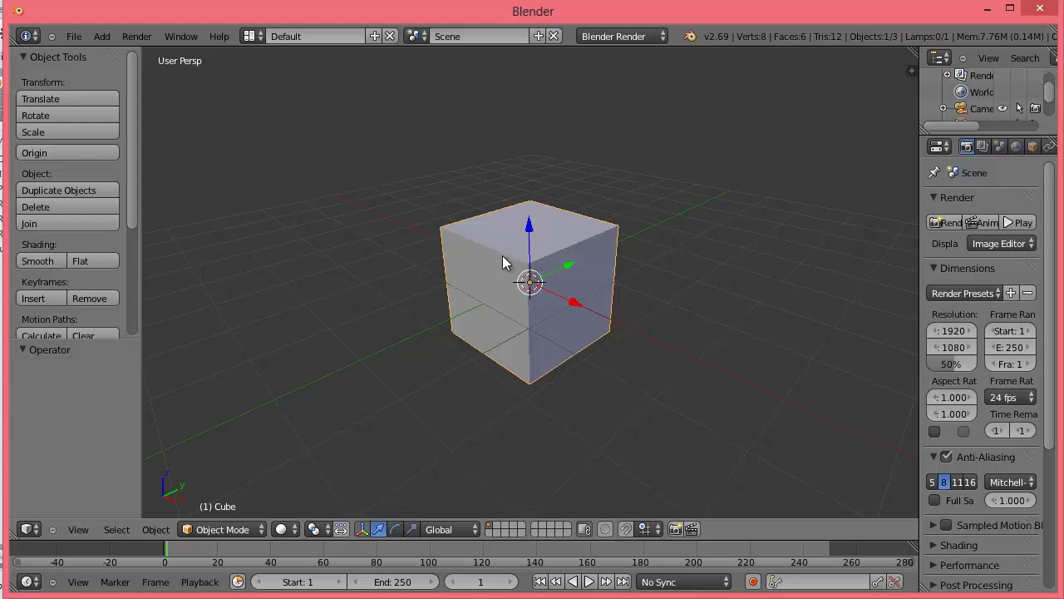
mouse_move(503, 255)
middle_mouse_down()
mouse_move(553, 254)
mouse_move(529, 268)
middle_mouse_up()
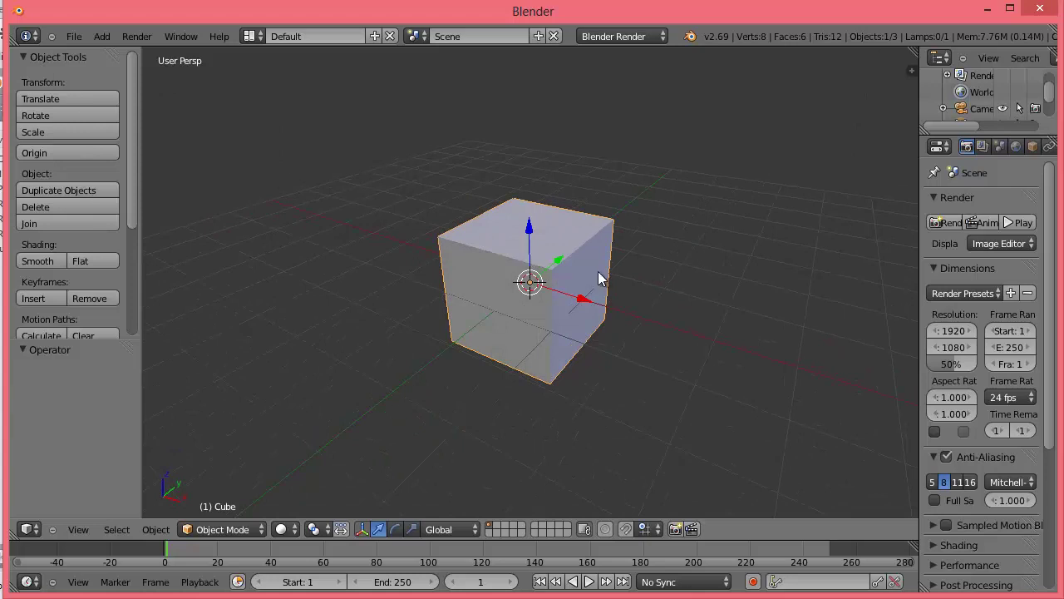
middle_click_drag(599, 273, 573, 271)
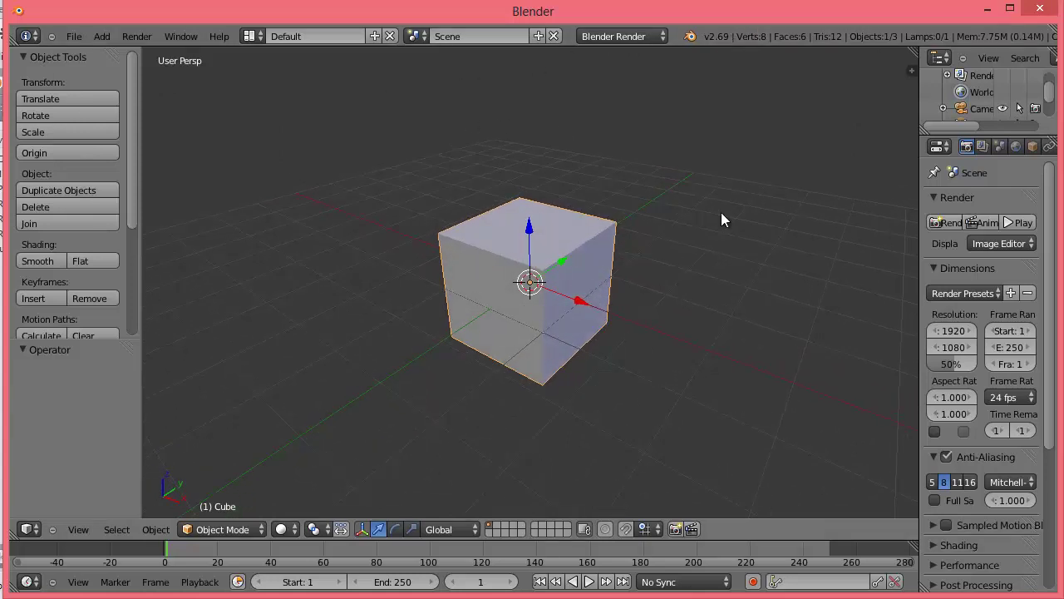
key("alt+Tab")
key("alt+Tab")
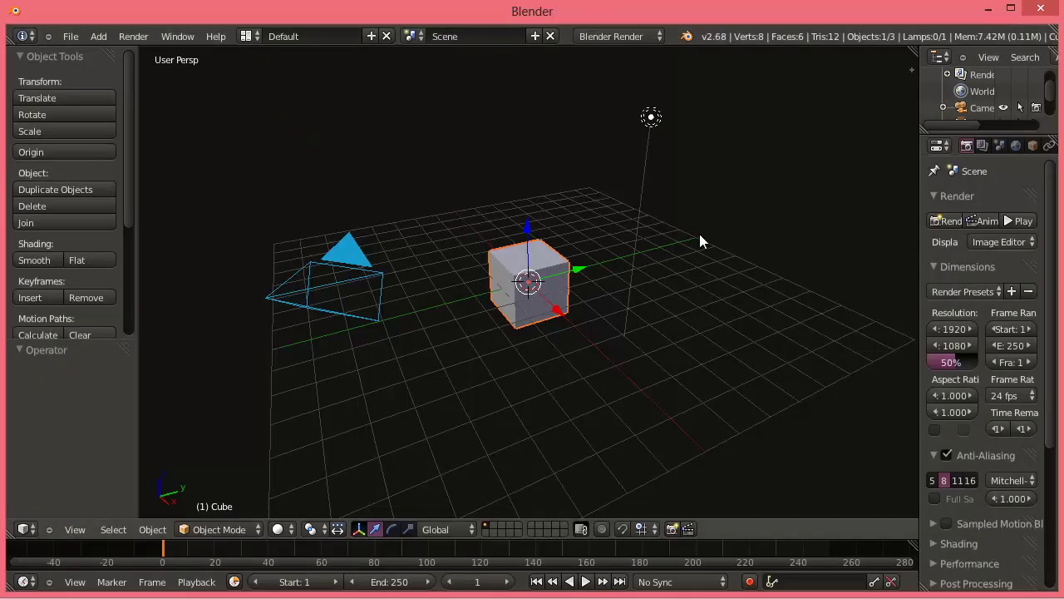
scroll(699, 234, "up", 3)
mouse_move(598, 261)
middle_mouse_down()
mouse_move(454, 287)
mouse_move(515, 199)
mouse_move(514, 208)
middle_mouse_up()
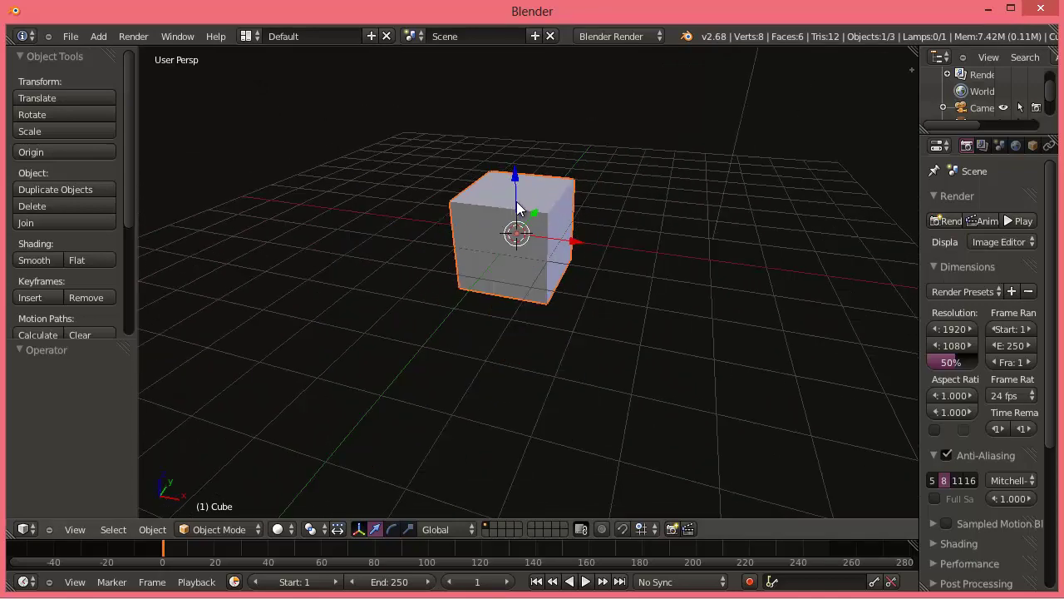
Delete the default cube, add a 32-vertex circle mesh, and switch to Edit Mode
key("Delete")
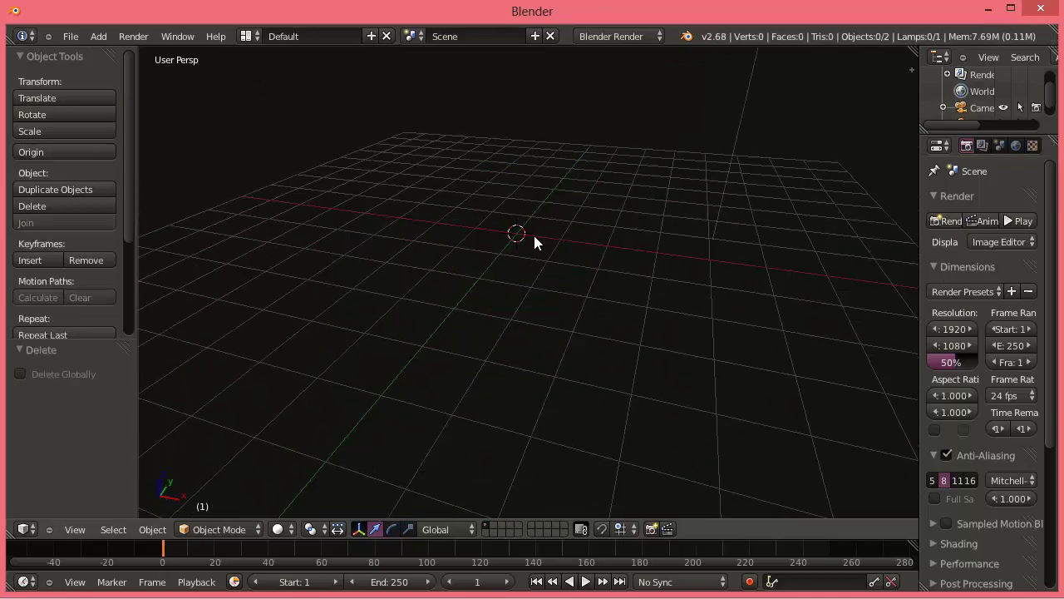
key("shift+a")
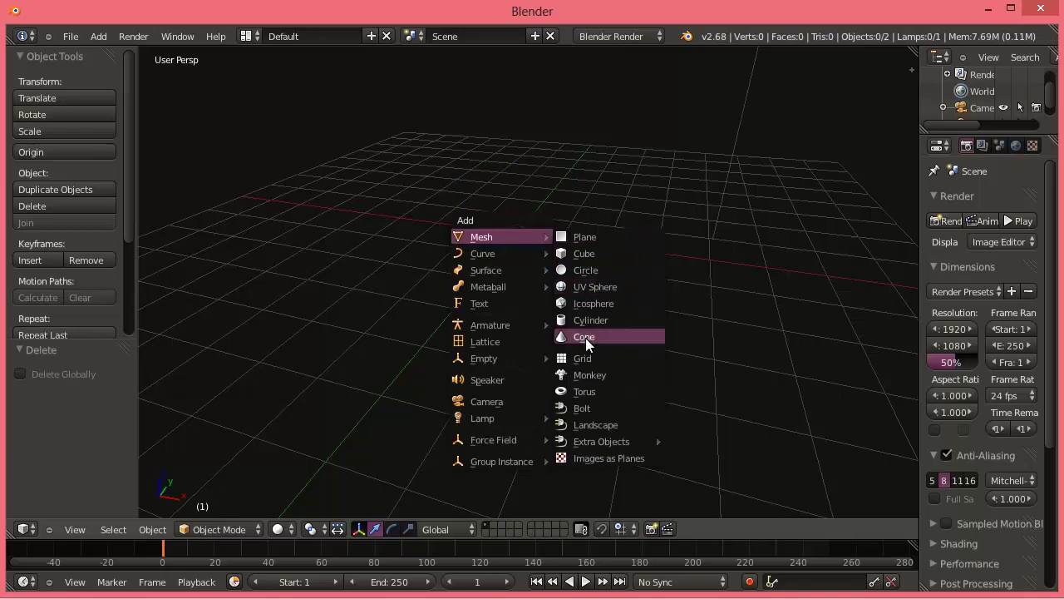
left_click(598, 270)
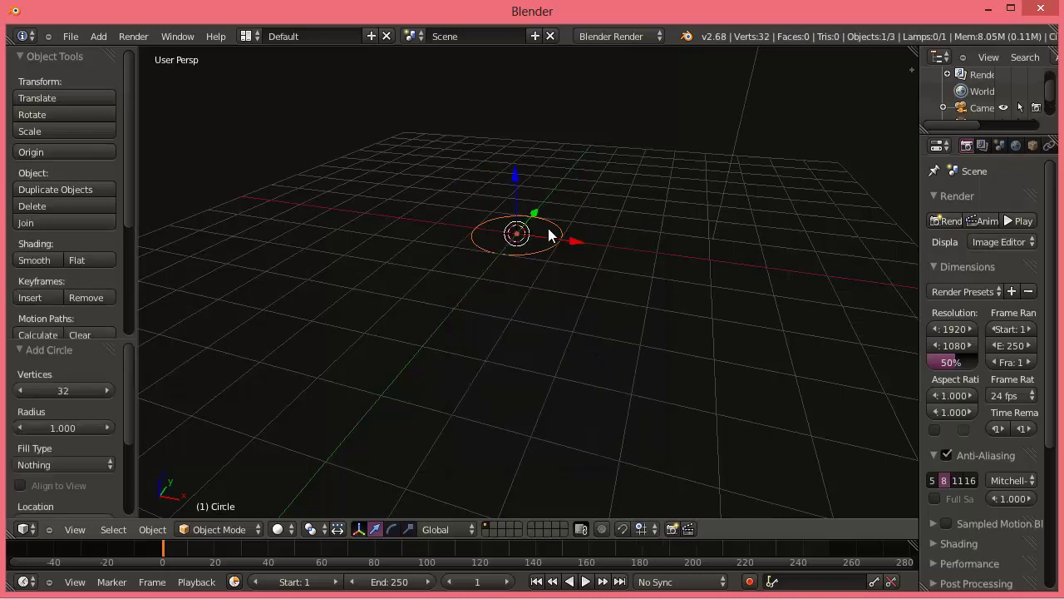
scroll(549, 235, "up", 4)
scroll(538, 233, "up", 2)
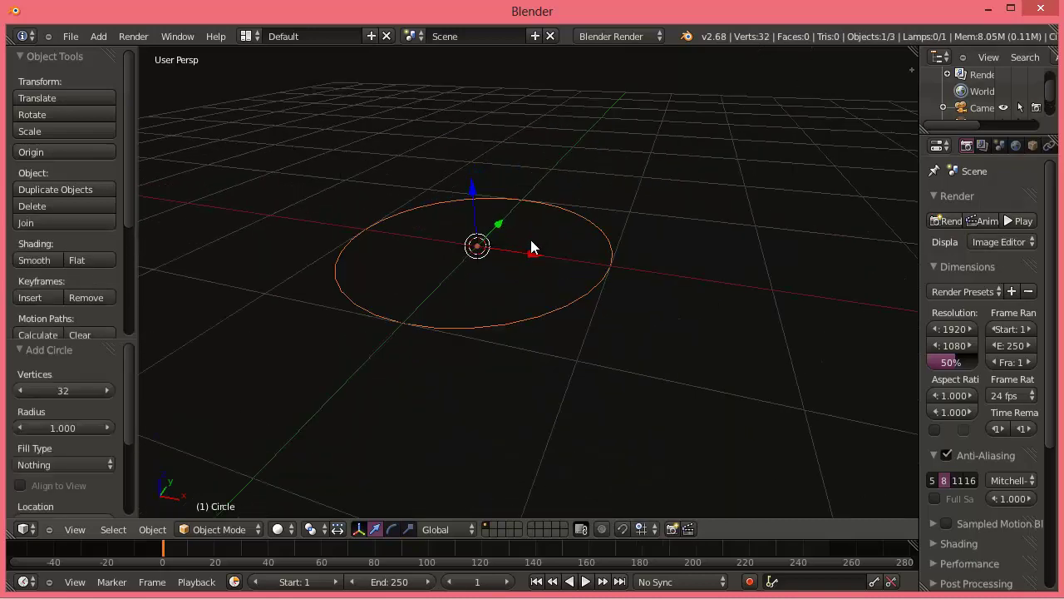
left_click(238, 534)
Enter Edit Mode and copy the circle loop 1.904 units straight up along Z
left_click(222, 491)
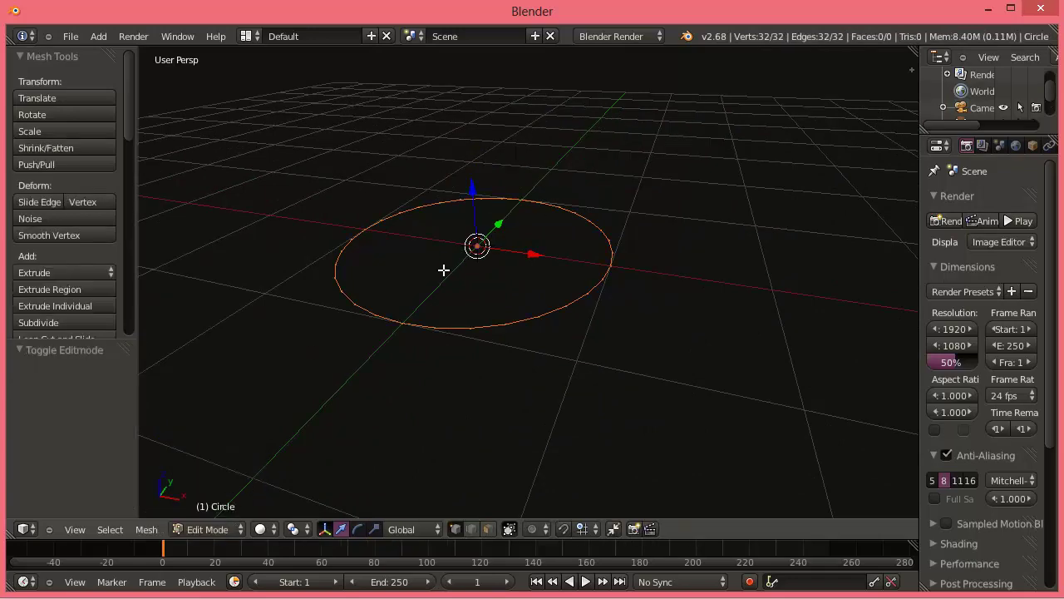
middle_click_drag(443, 270, 454, 239)
key("e")
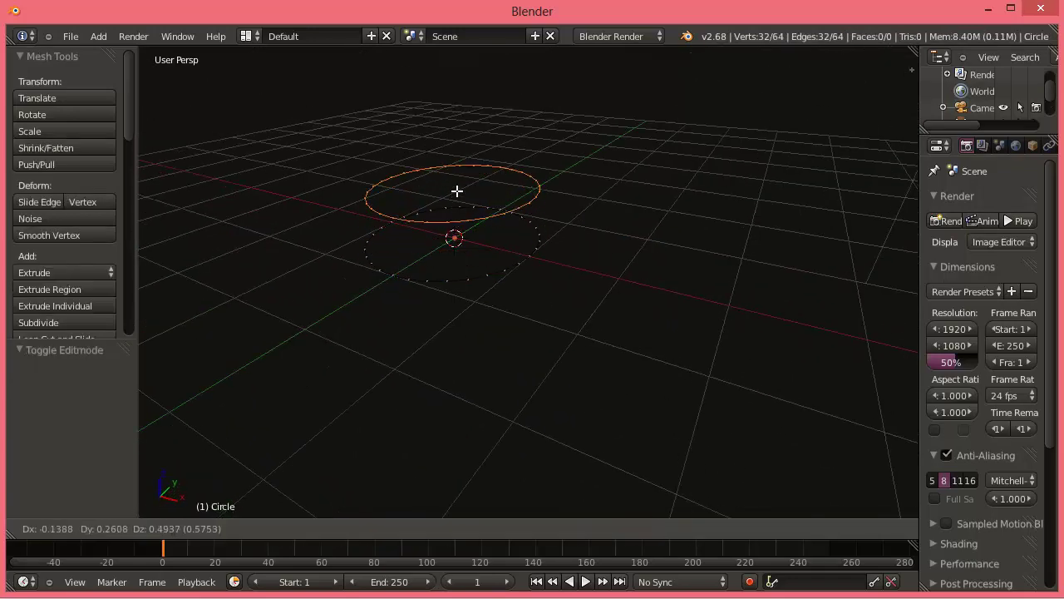
key("z")
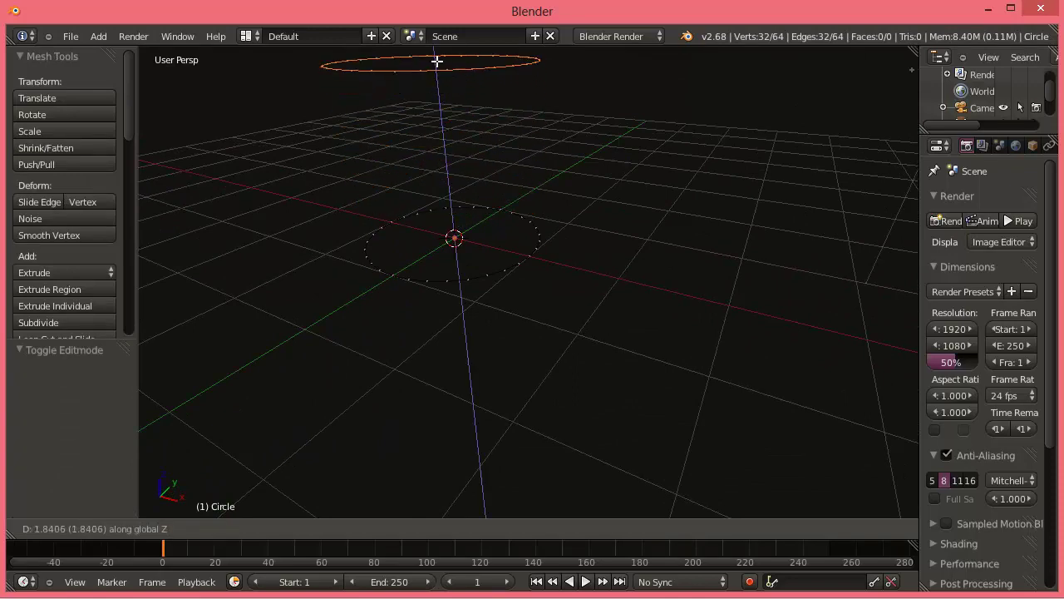
left_click(437, 60)
Select both circle loops and bring up the Specials menu
mouse_move(457, 173)
middle_mouse_down()
mouse_move(425, 235)
mouse_move(324, 156)
middle_mouse_up()
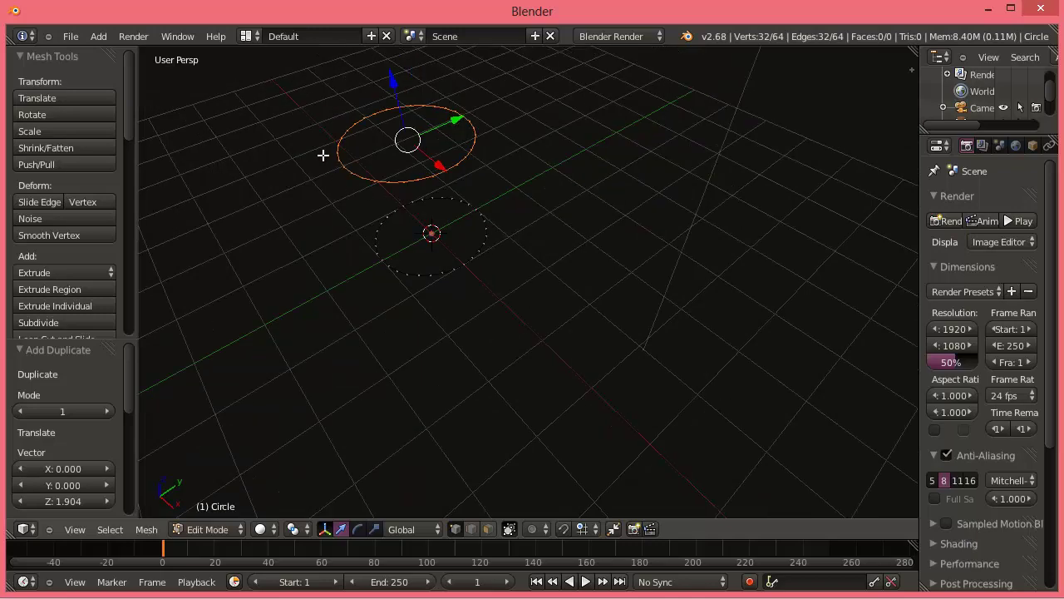
scroll(390, 219, "up", 2)
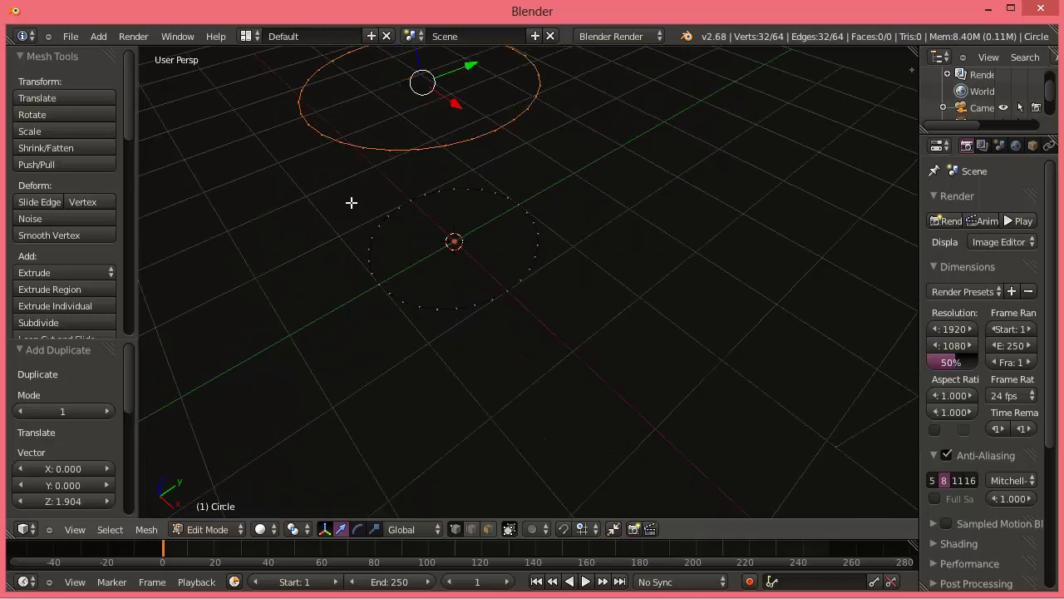
mouse_move(421, 234)
middle_mouse_down()
mouse_move(404, 255)
mouse_move(405, 227)
middle_mouse_up()
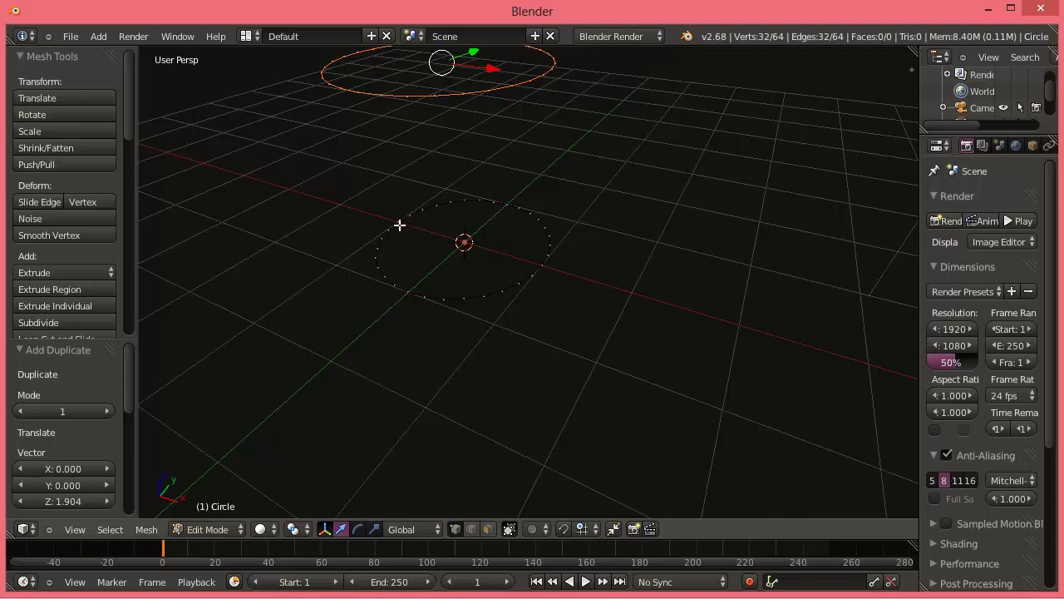
key("a")
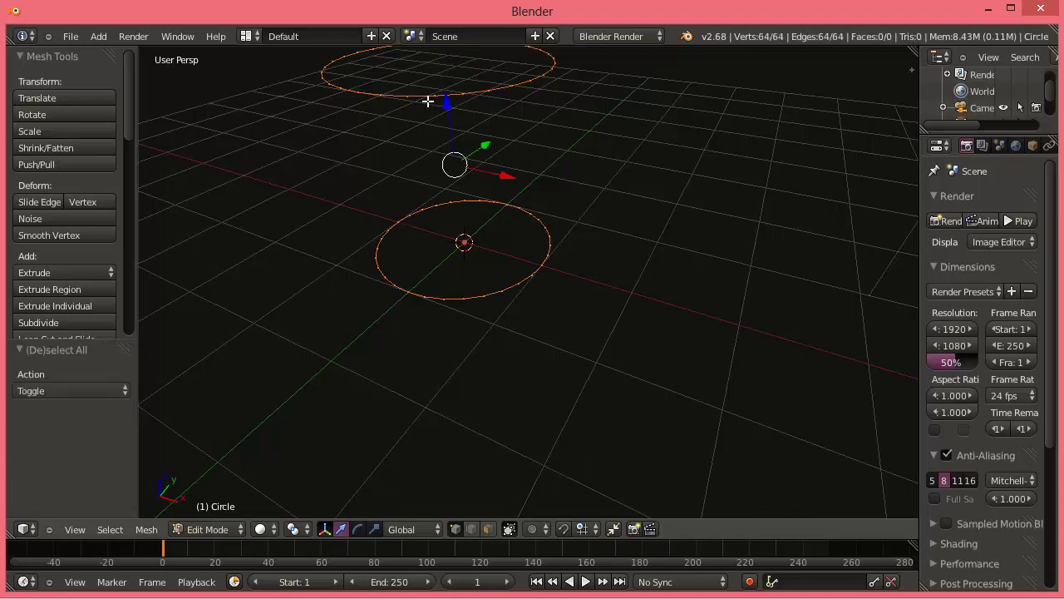
key("w")
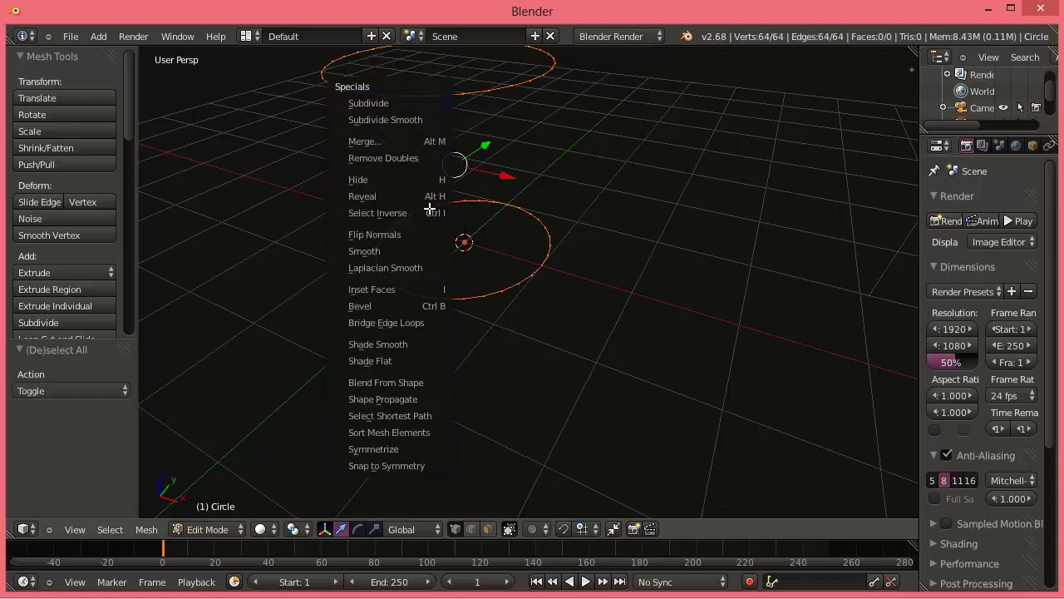
Bridge the two loops with Bridge Edge Loops, trying Closed Loop before settling on Open Loop
left_click(404, 322)
mouse_move(391, 227)
middle_mouse_down()
mouse_move(424, 195)
mouse_move(496, 243)
middle_mouse_up()
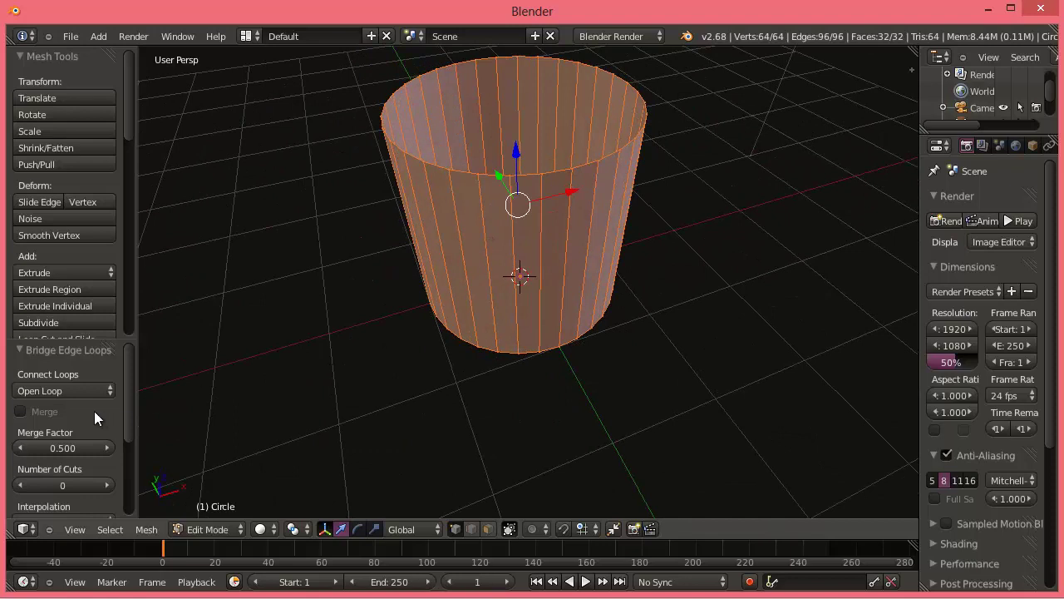
left_click(76, 393)
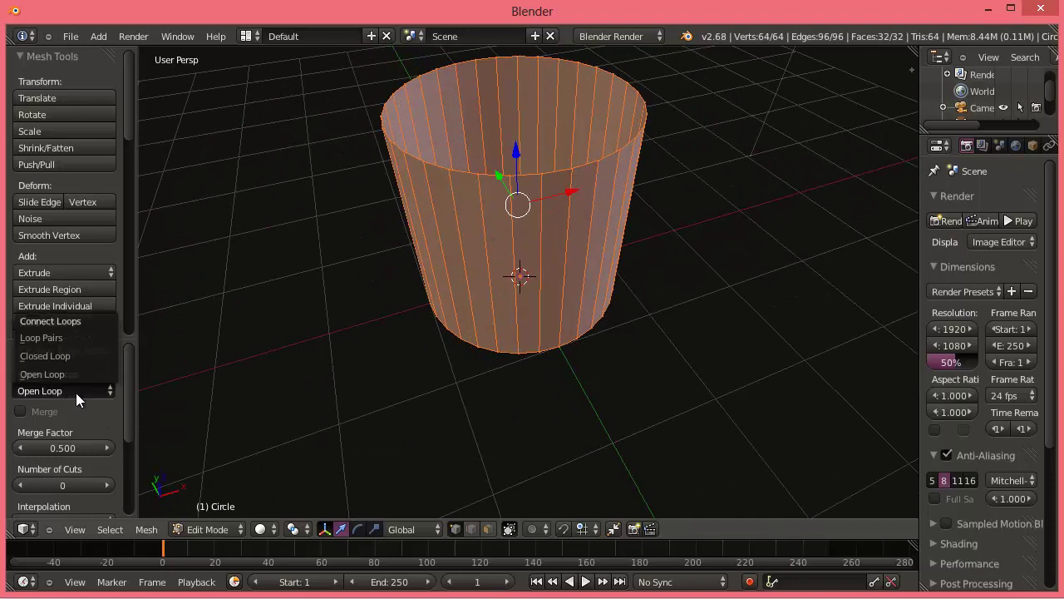
left_click(68, 354)
left_click(73, 395)
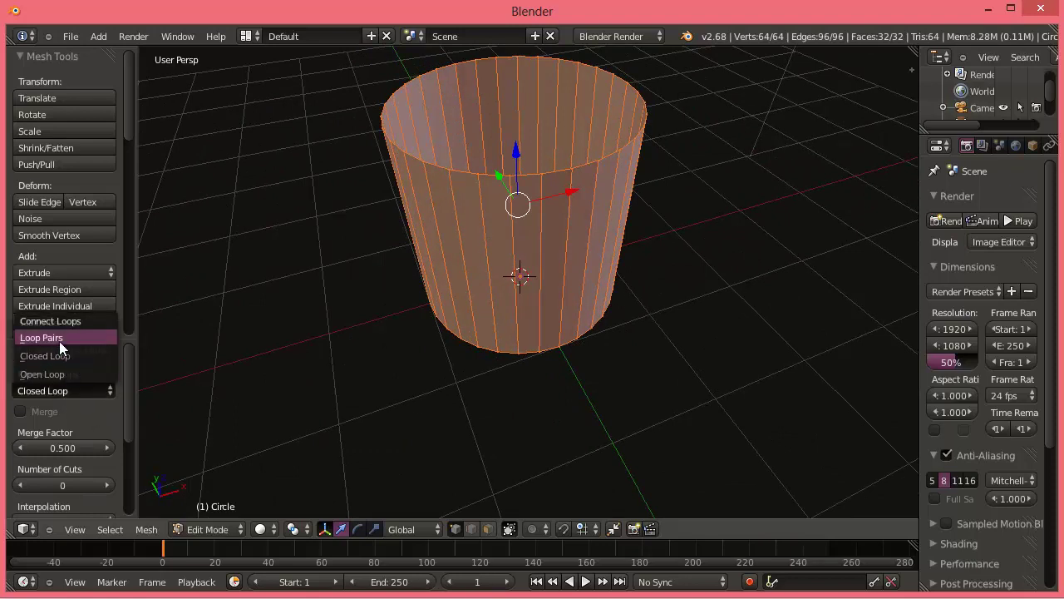
left_click(55, 372)
scroll(56, 421, "down", 2)
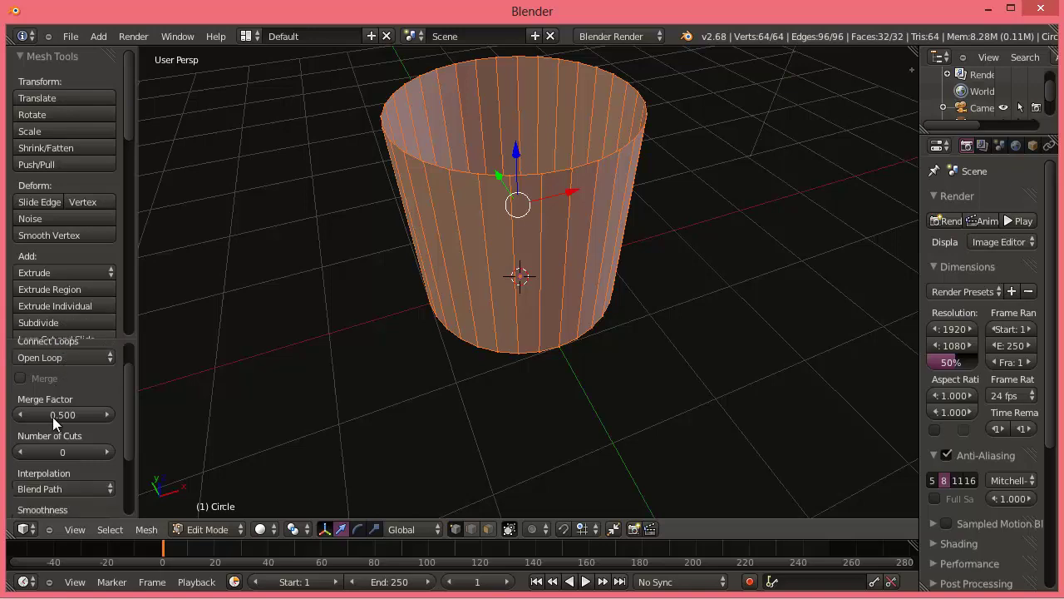
scroll(53, 417, "down", 2)
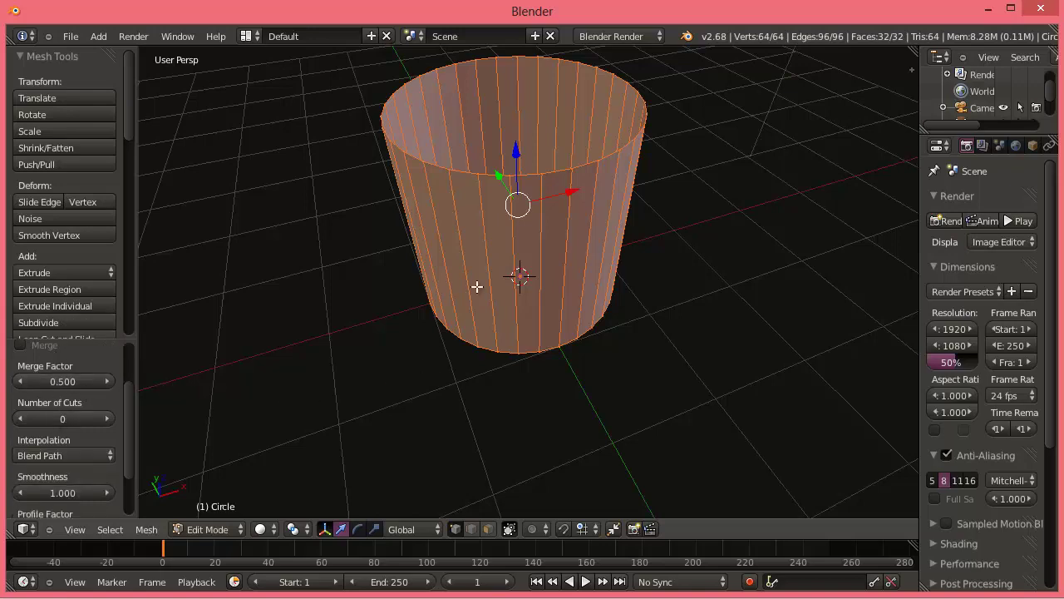
middle_click_drag(291, 285, 143, 424)
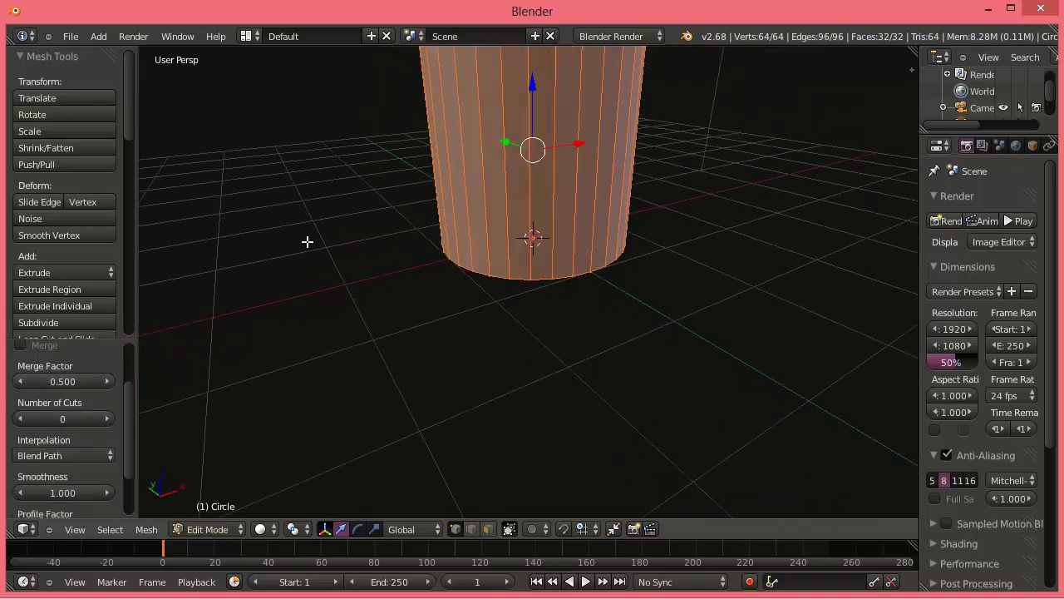
Try the bridge's Number of Cuts up to 5, keeping Blend Path interpolation, and review profile shapes
left_click(107, 418)
left_click(107, 419)
left_click(107, 418)
left_click(107, 418)
mouse_move(562, 188)
middle_mouse_down()
mouse_move(568, 292)
mouse_move(491, 329)
middle_mouse_up()
left_click_drag(70, 418, 84, 418)
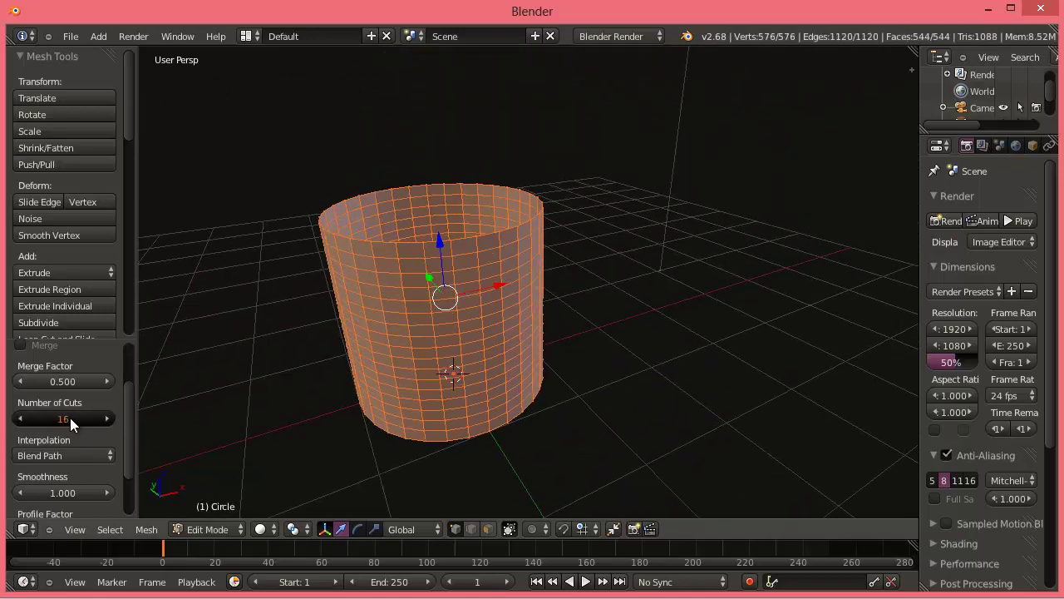
left_click(60, 451)
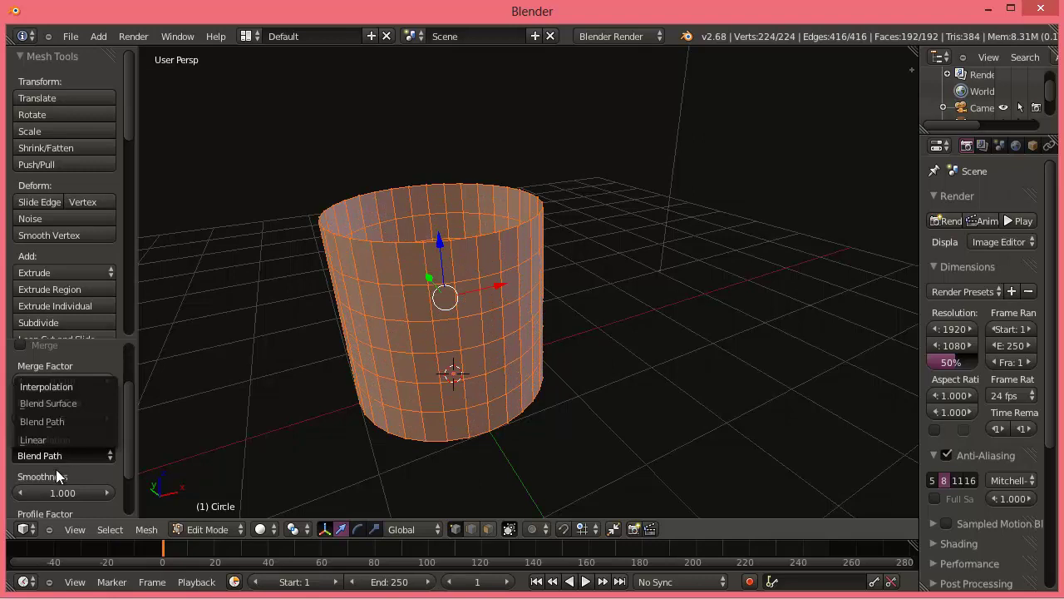
scroll(65, 420, "down", 3)
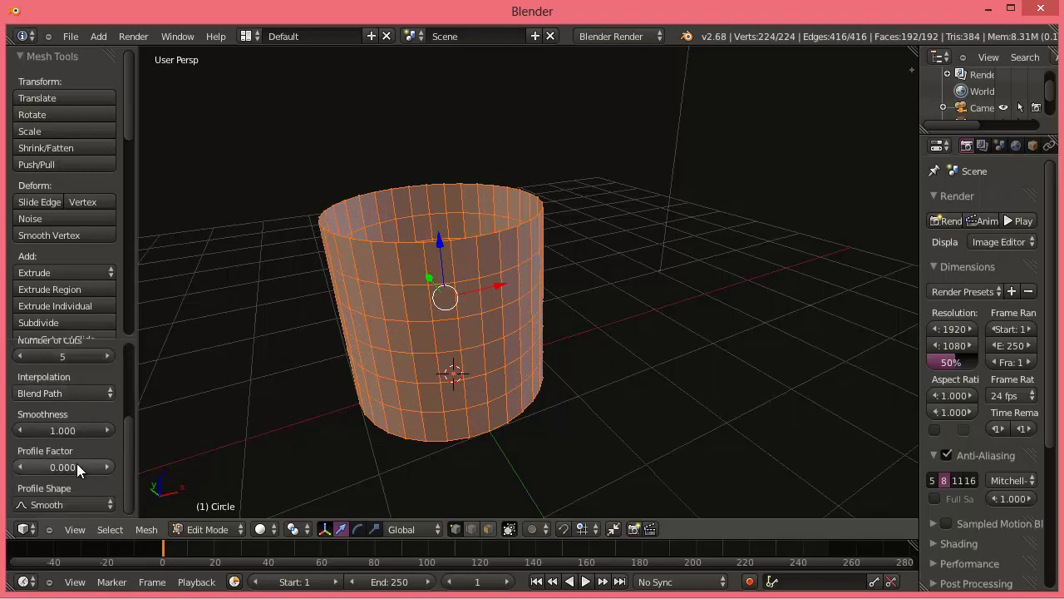
left_click(78, 504)
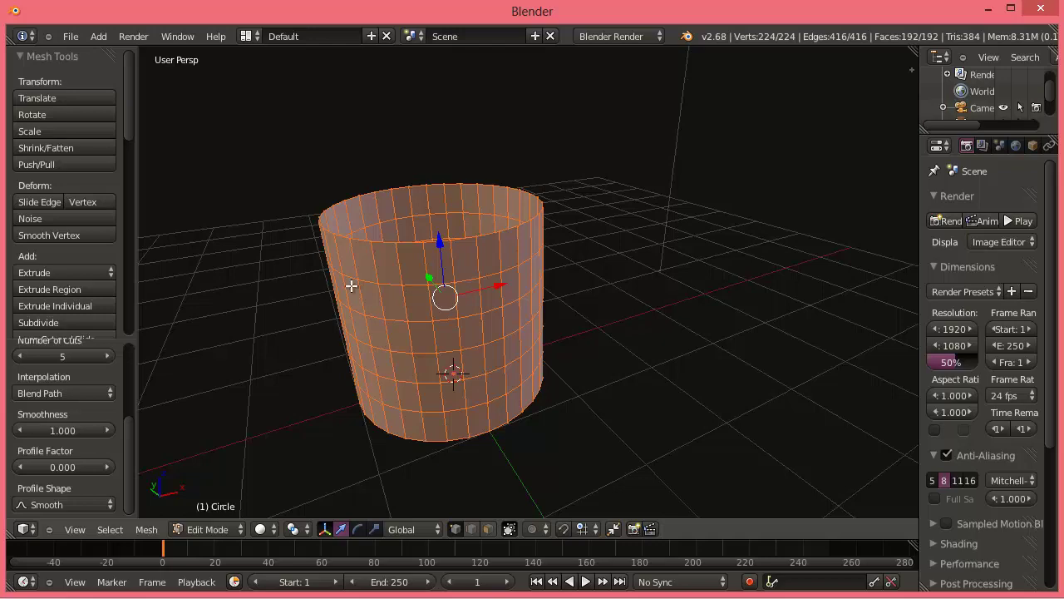
Remove the cylinder's horizontal rings with 0 cuts, then switch to the other Blender window
middle_click_drag(635, 292, 422, 222)
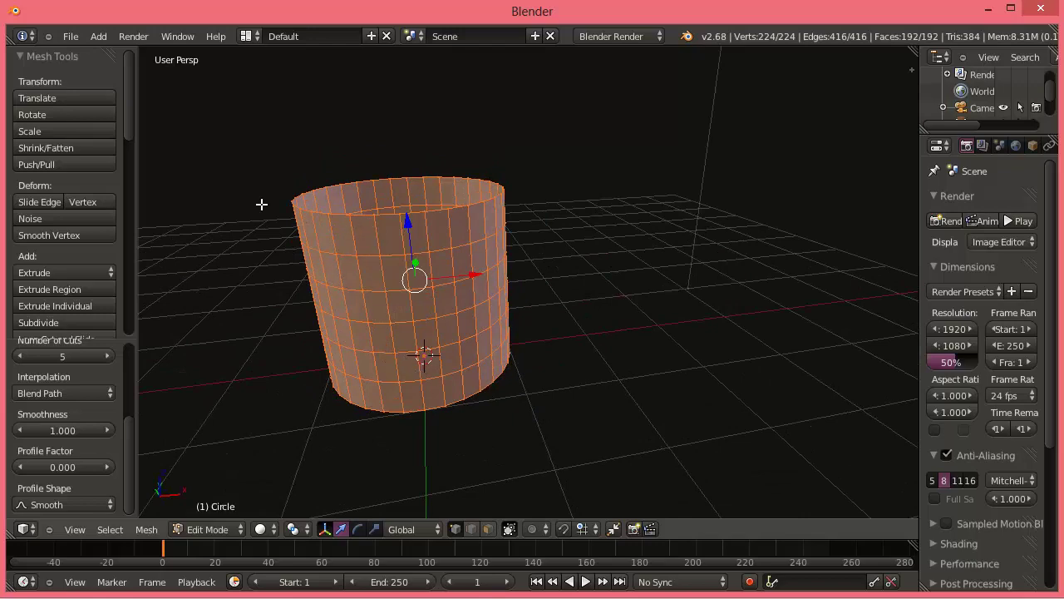
mouse_move(336, 251)
middle_mouse_down()
mouse_move(437, 261)
mouse_move(427, 256)
middle_mouse_up()
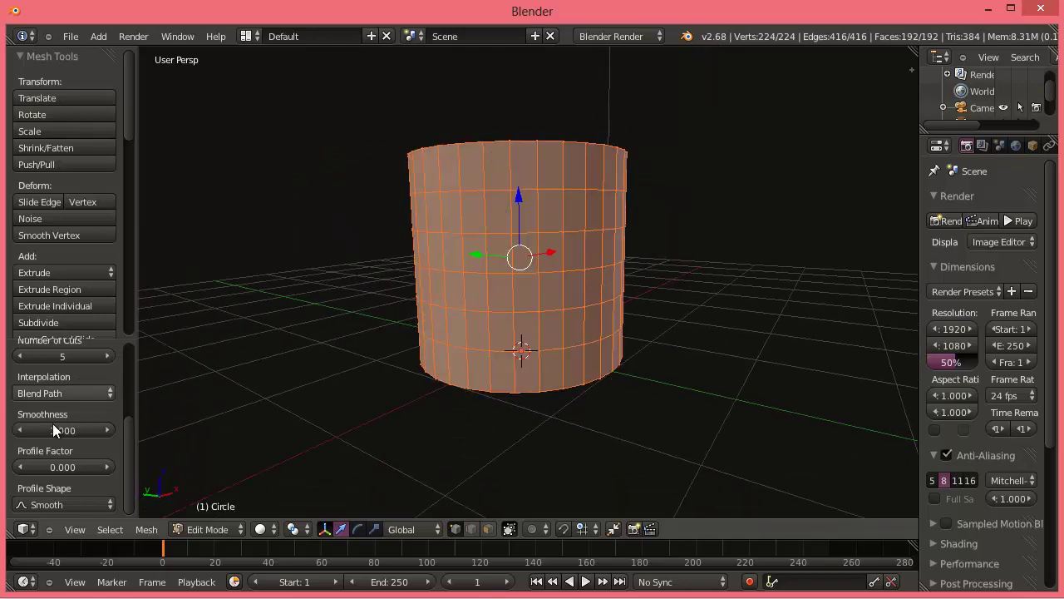
key("BackSpace")
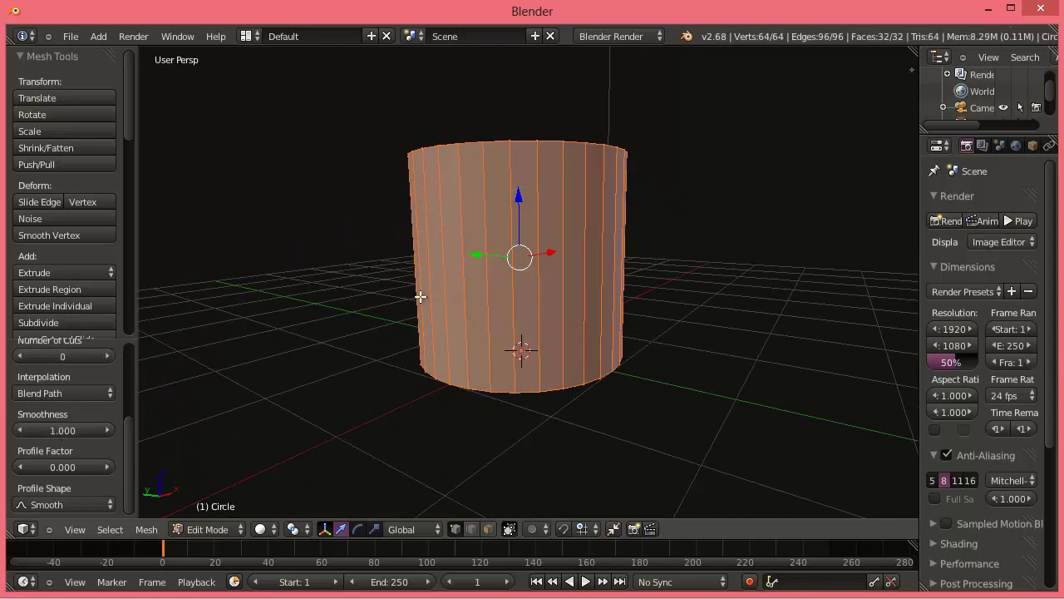
middle_click_drag(470, 210, 465, 233)
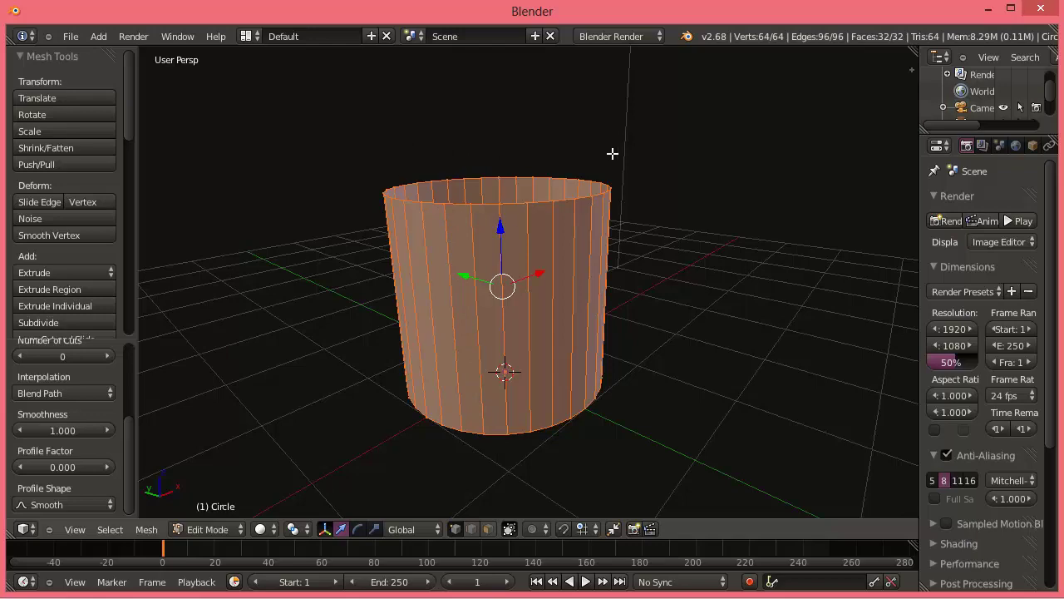
key("alt+Tab")
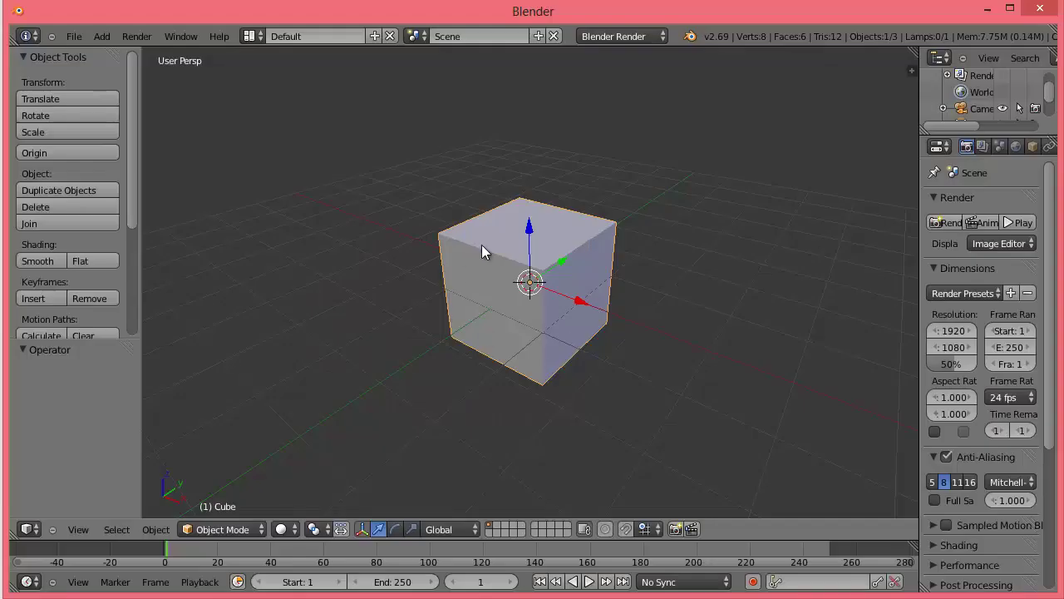
Delete the default cube, add a circle mesh, and enter Edit Mode
key("x")
left_click(548, 258)
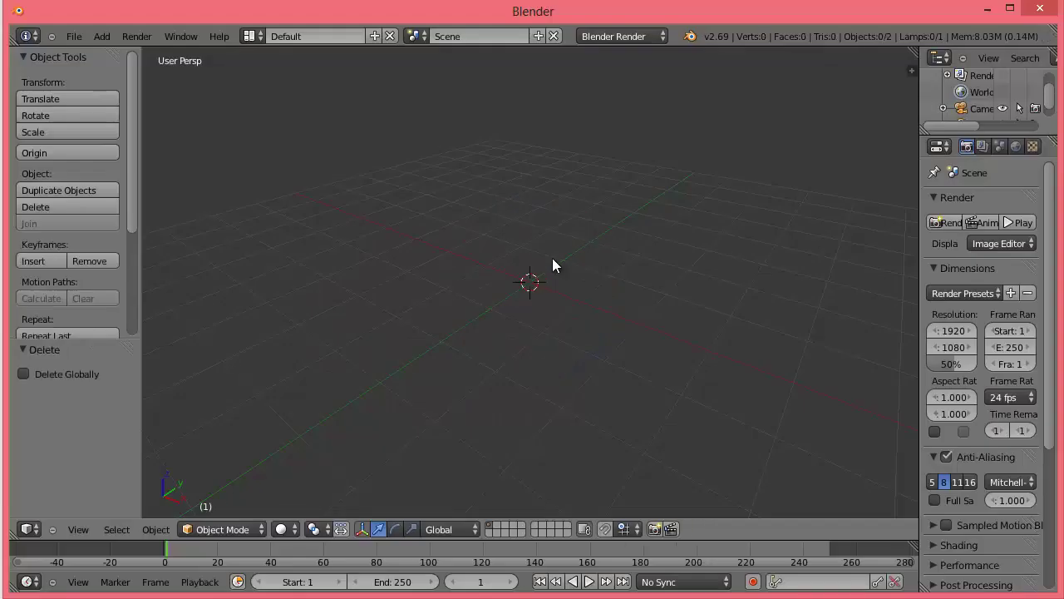
key("shift+a")
mouse_move(515, 277)
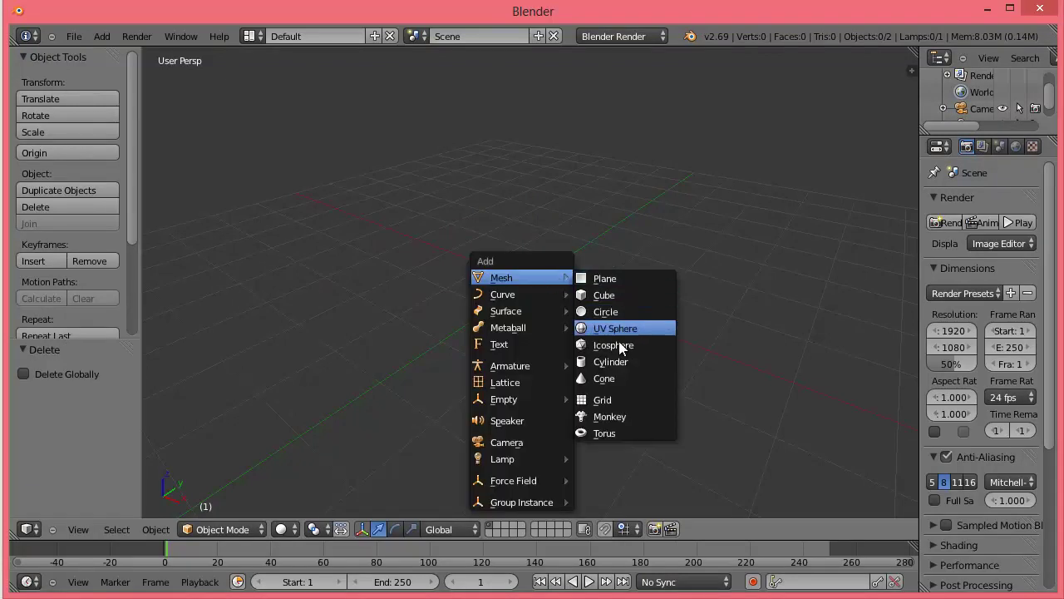
left_click(616, 312)
scroll(544, 291, "up", 5)
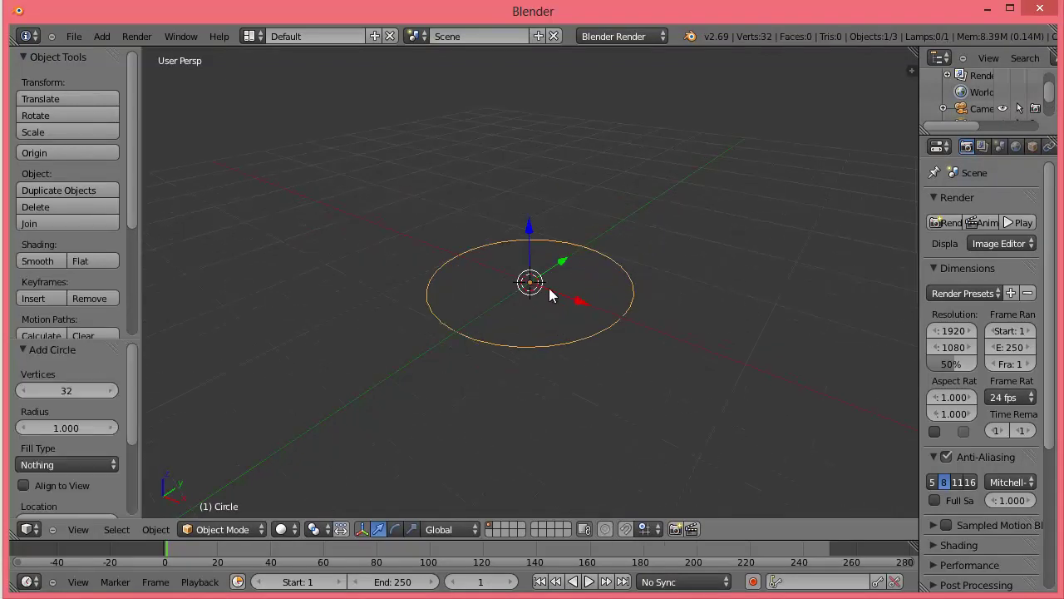
scroll(553, 288, "up", 1)
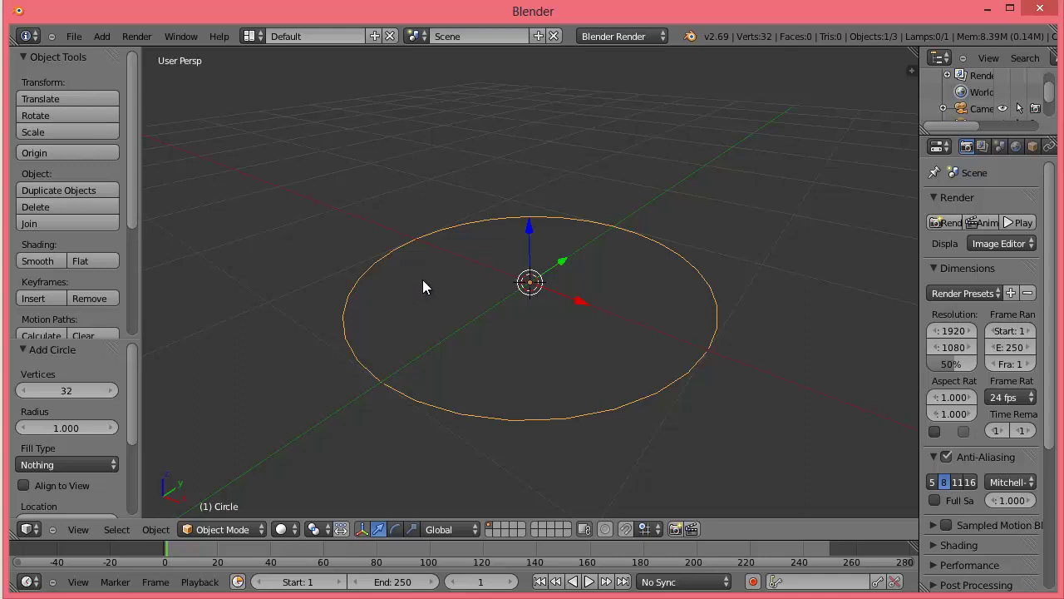
key("Tab")
scroll(328, 251, "down", 4)
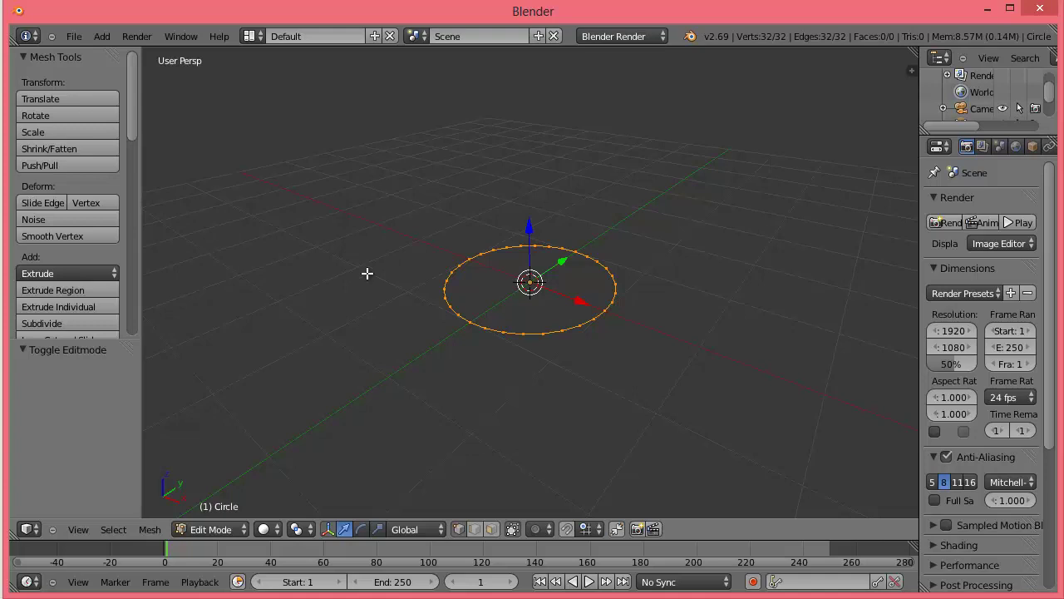
Extrude the circle loop 2.127 units straight up along Z and select both loops
middle_click_drag(461, 257, 442, 294)
middle_click_drag(449, 343, 409, 316)
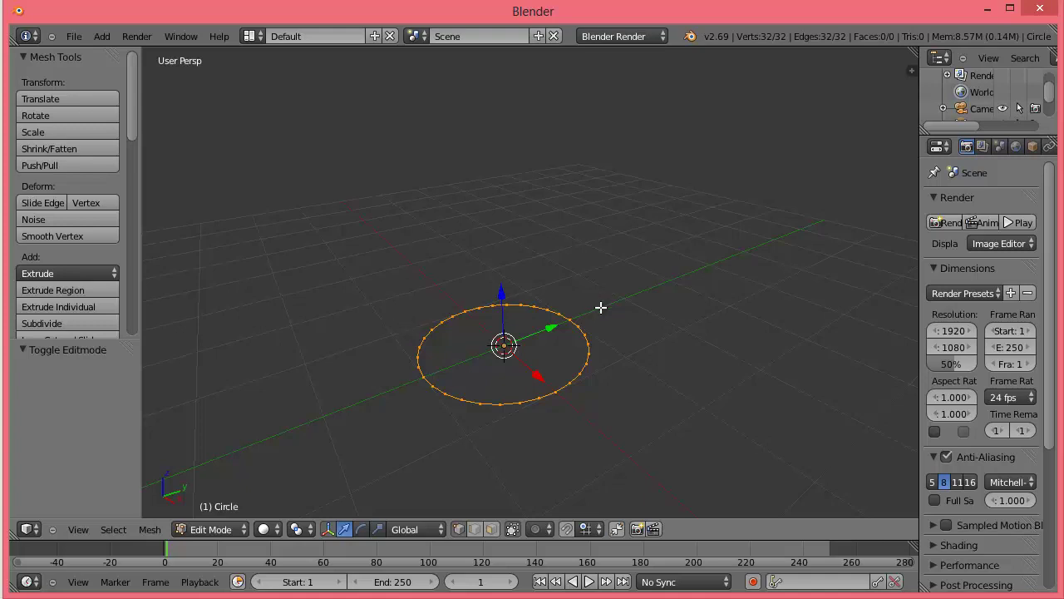
key("e")
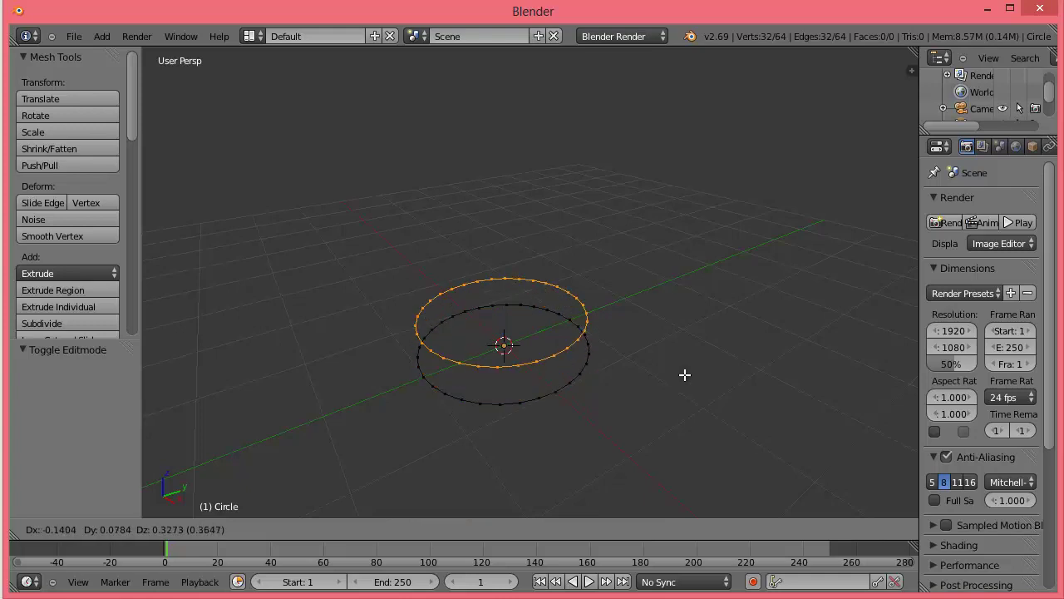
key("z")
left_click(647, 223)
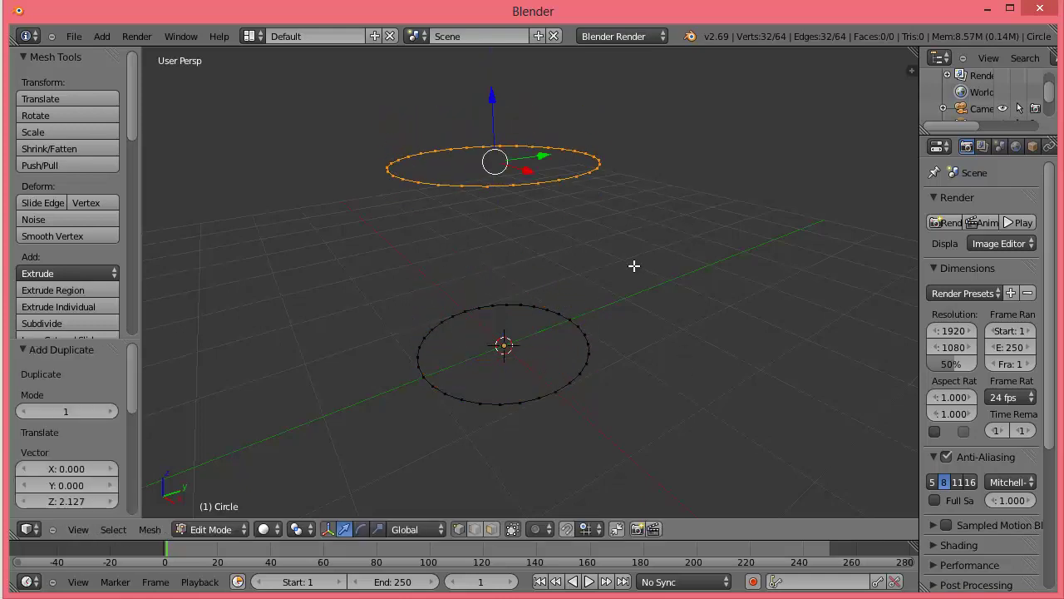
middle_click_drag(635, 266, 623, 250)
key("a")
key("a")
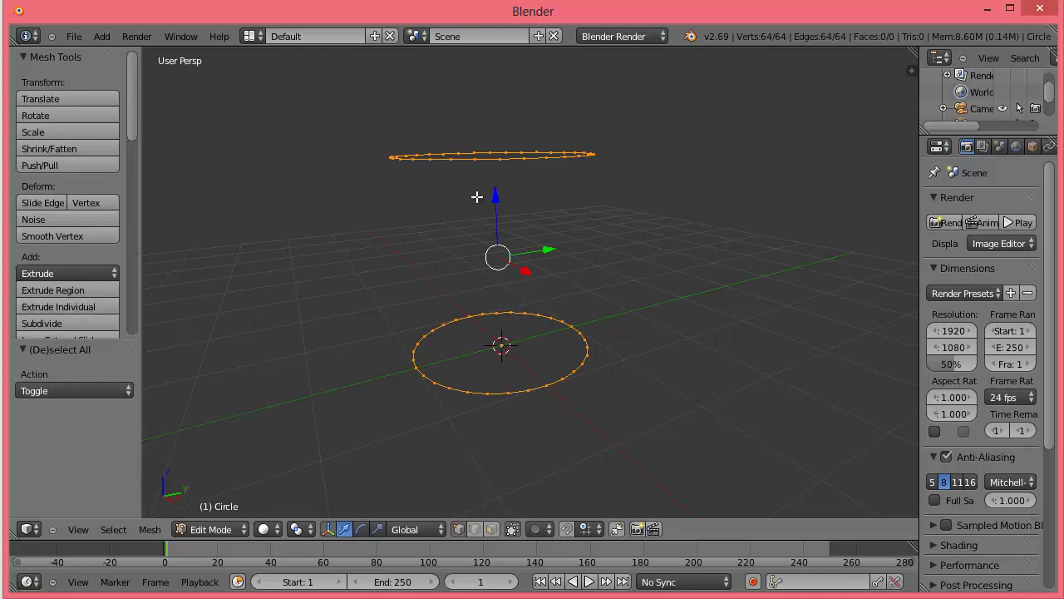
Bridge the two loops via W > Bridge Edge Loops and review the operator panel options
key("w")
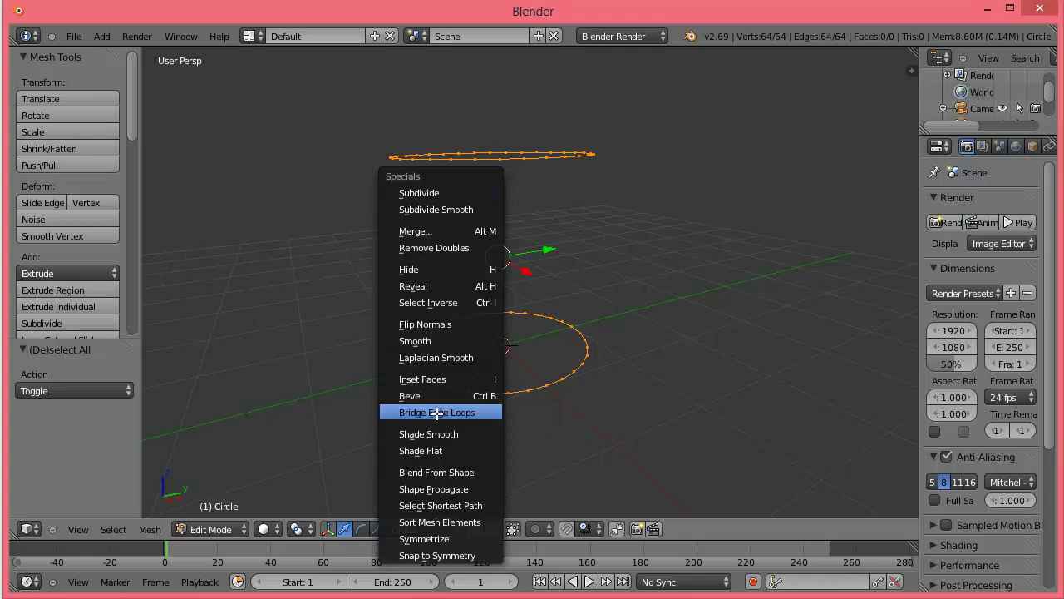
left_click(438, 414)
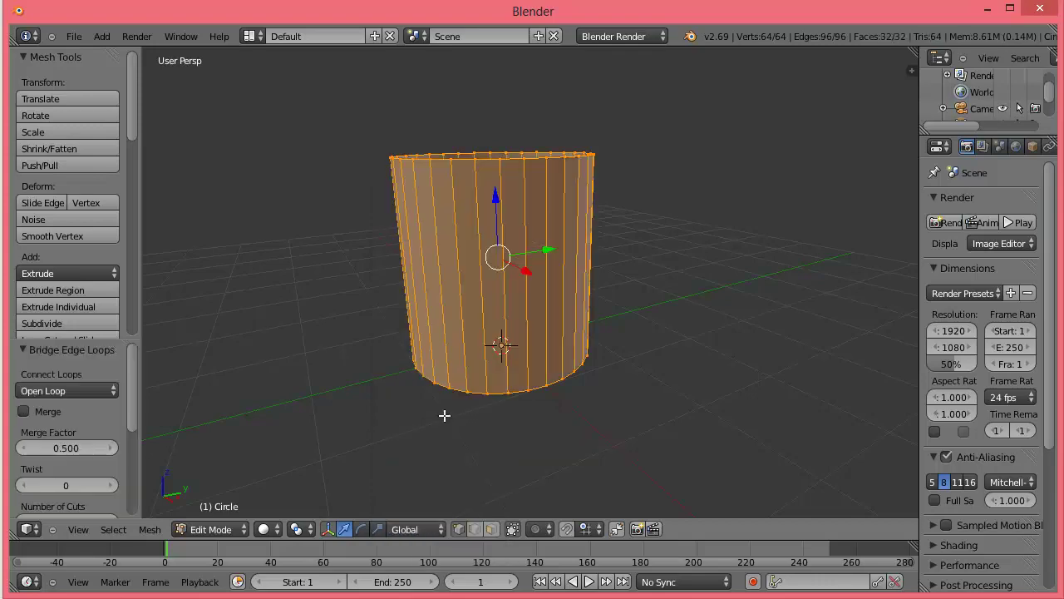
mouse_move(385, 242)
middle_mouse_down()
mouse_move(466, 190)
mouse_move(448, 264)
middle_mouse_up()
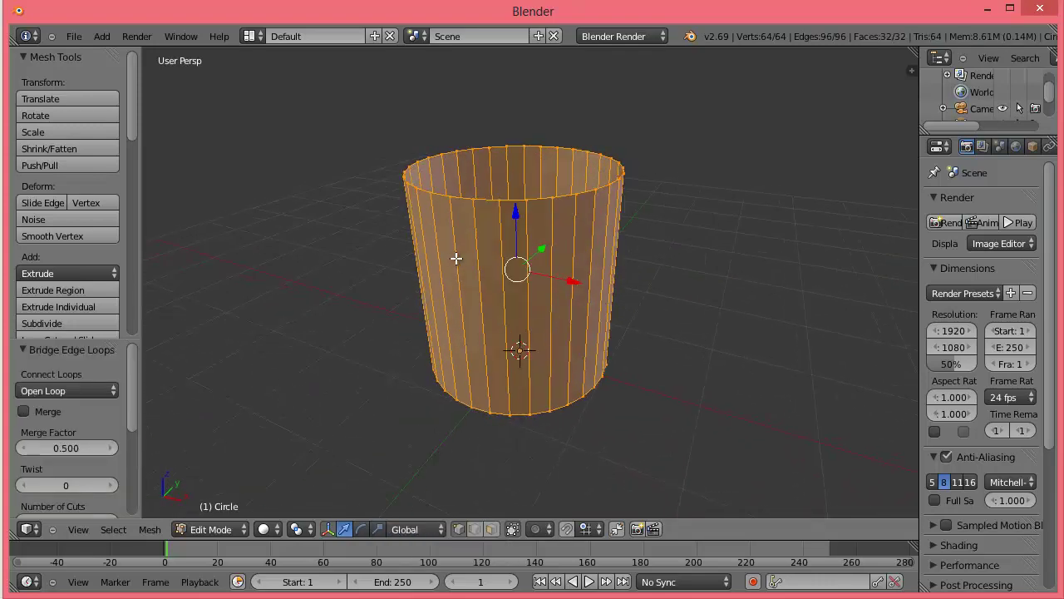
scroll(469, 247, "up", 3)
scroll(437, 421, "down", 5)
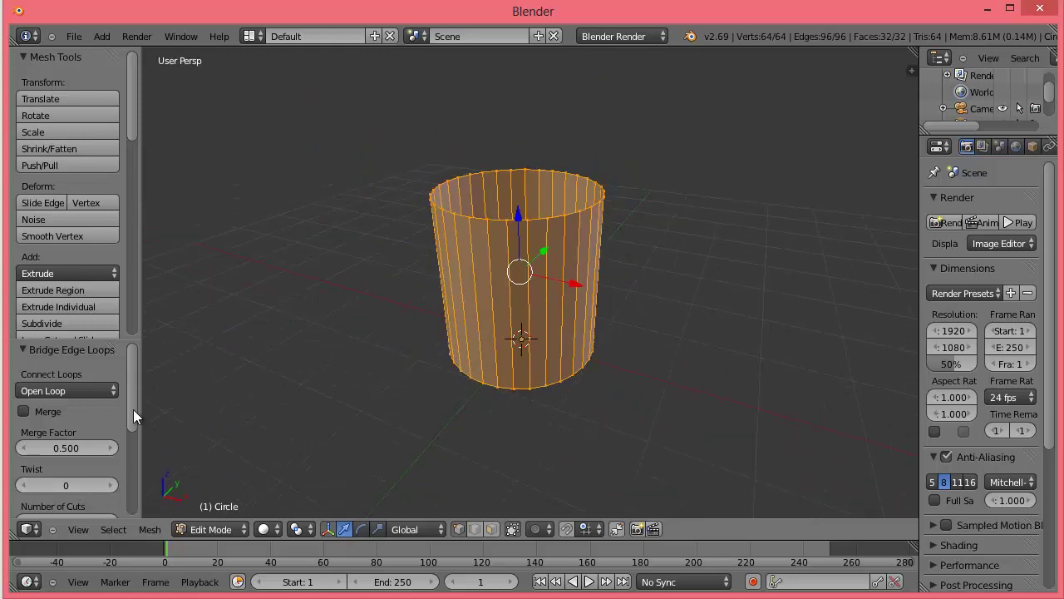
left_click_drag(135, 404, 143, 459)
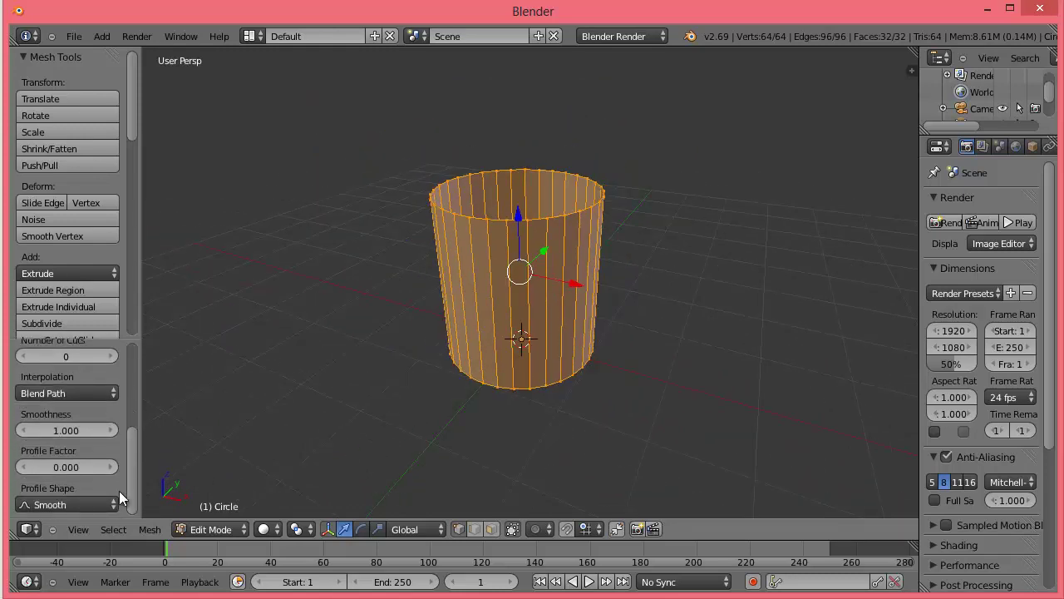
left_click_drag(135, 455, 138, 429)
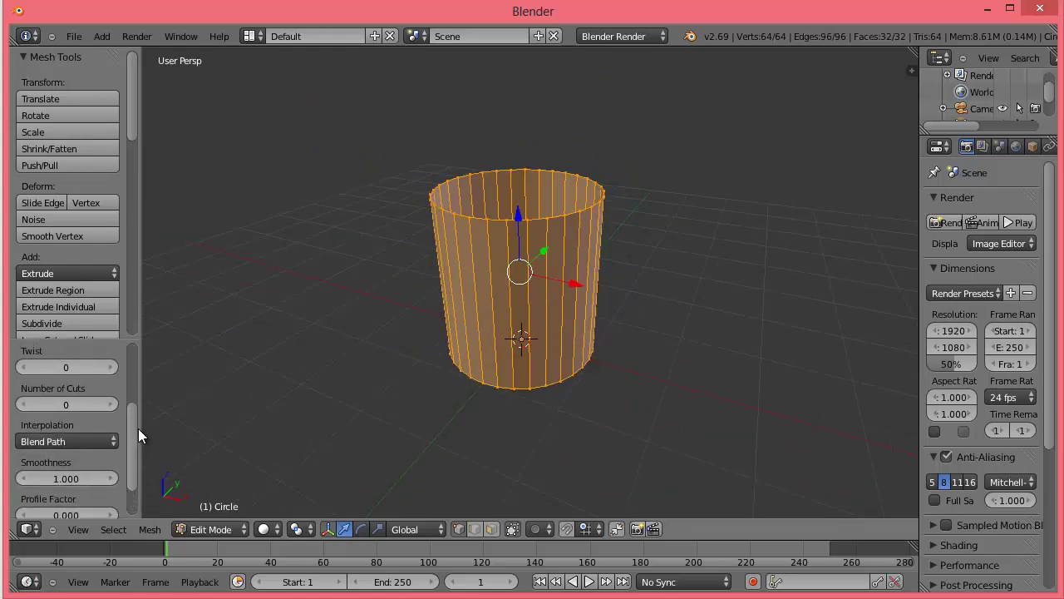
scroll(138, 428, "up", 3)
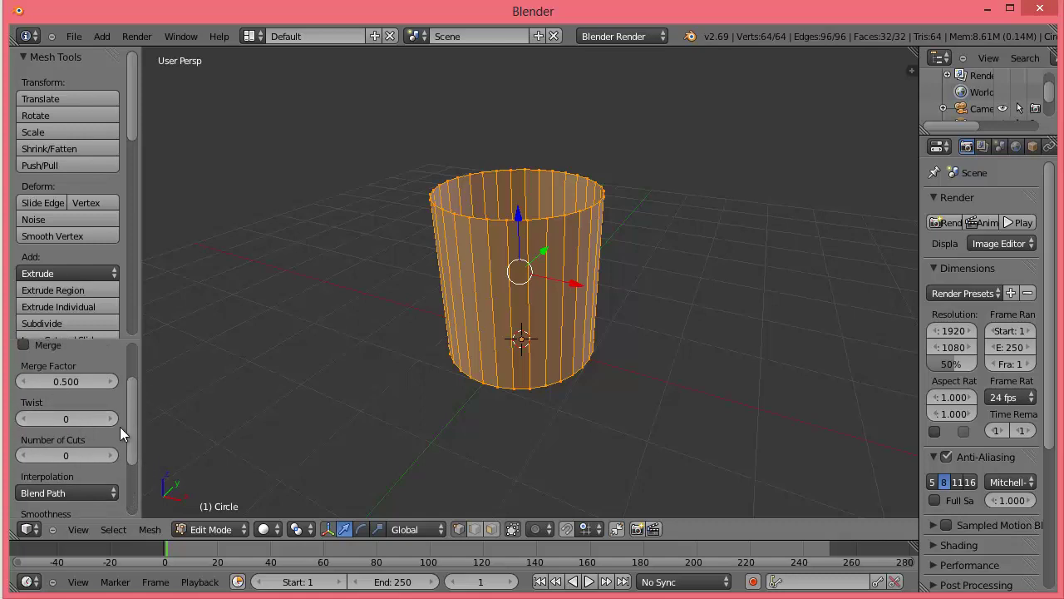
key("KP_Add")
key("KP_Add")
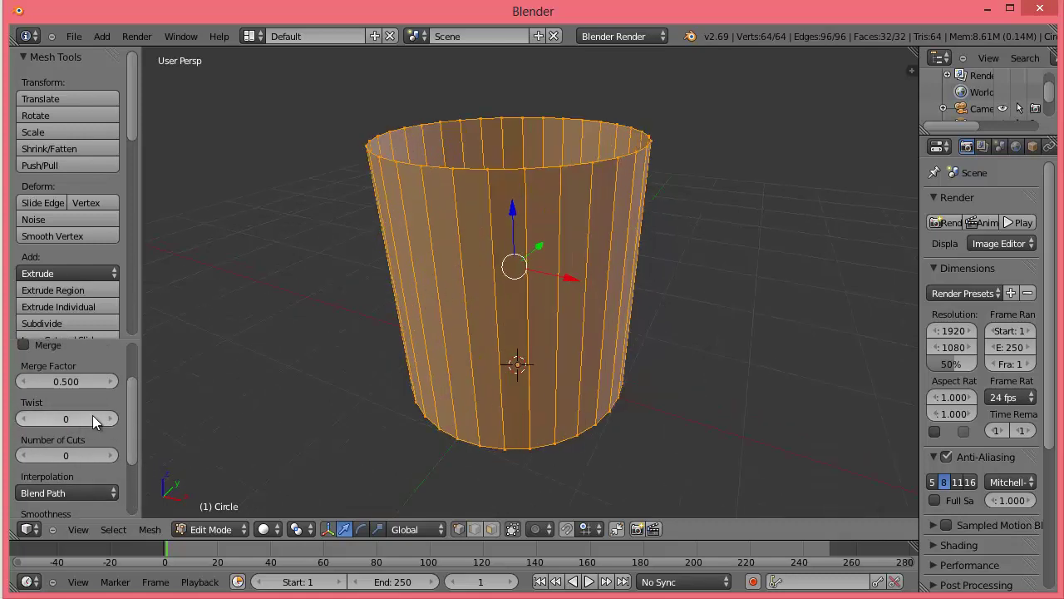
Raise the bridge Twist to 13, pinching the tube into an hourglass
left_click(113, 419)
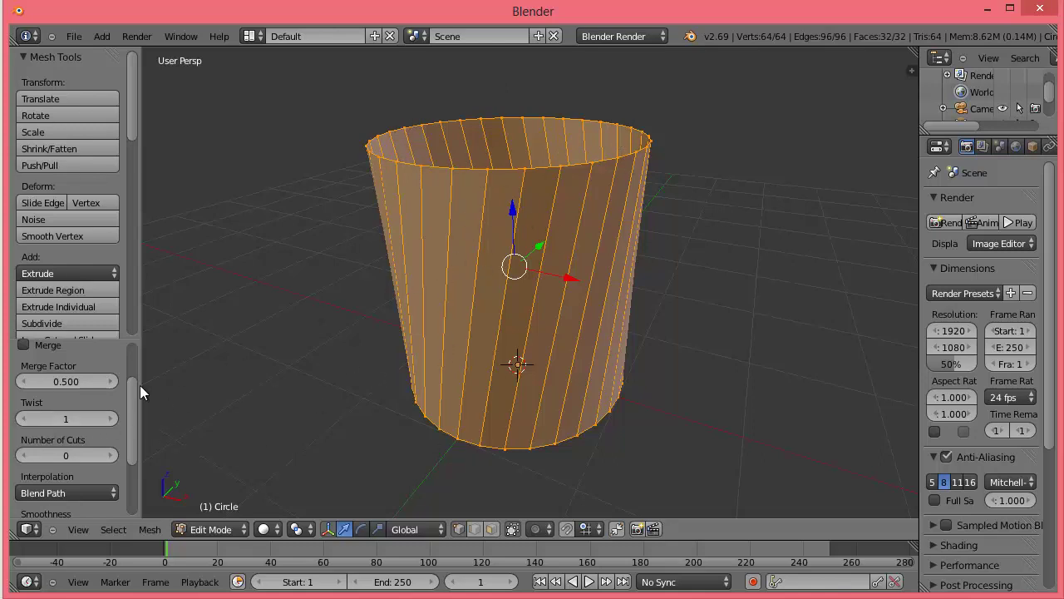
left_click(106, 419)
left_click(105, 419)
left_click(105, 419)
left_click(105, 419)
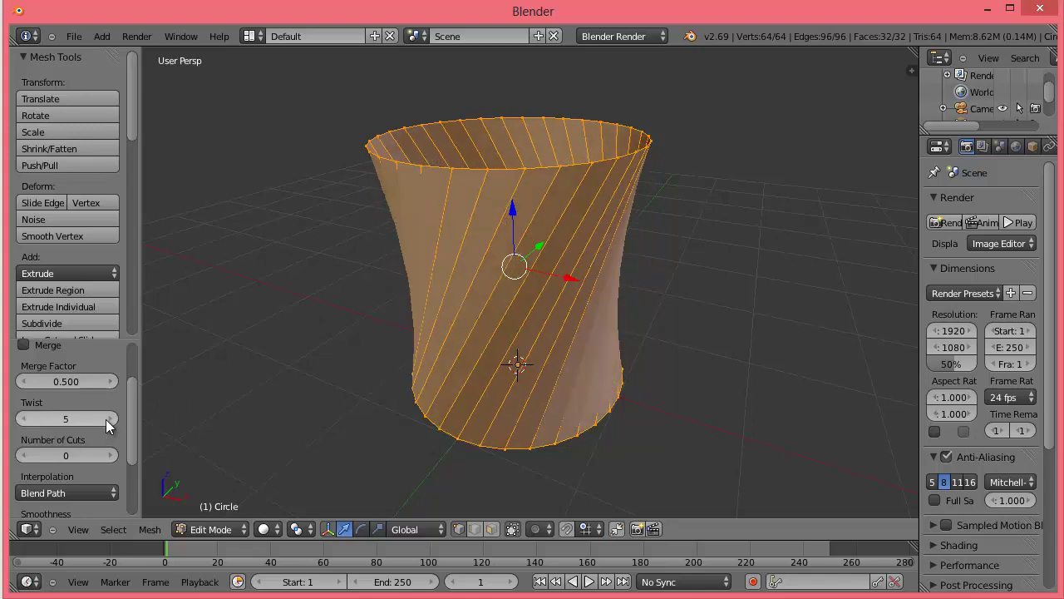
left_click(105, 419)
left_click(106, 419)
left_click(107, 419)
left_click(106, 420)
left_click(108, 419)
left_click(107, 419)
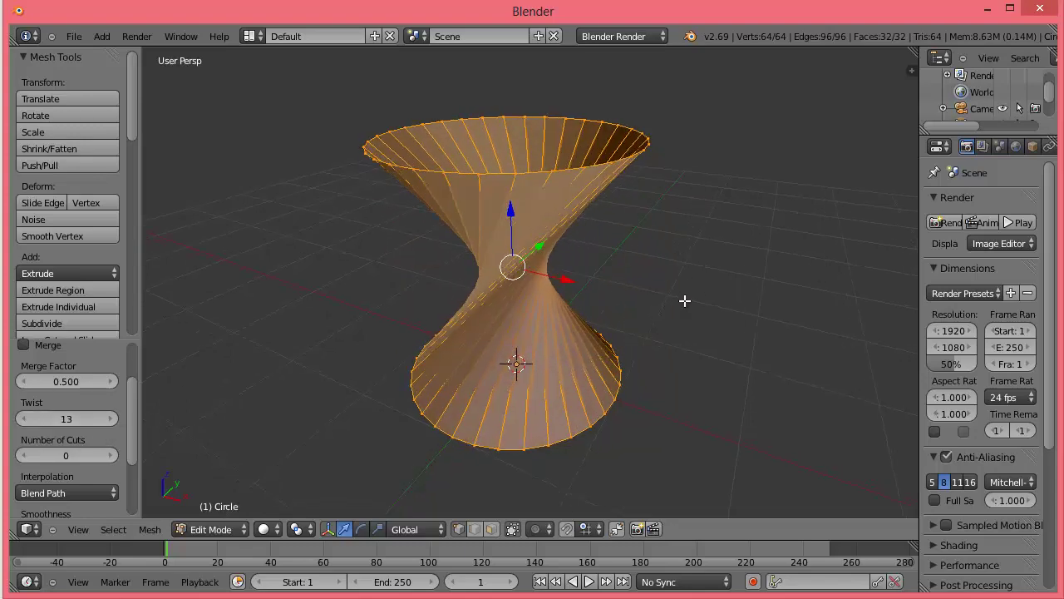
middle_click_drag(684, 300, 442, 283)
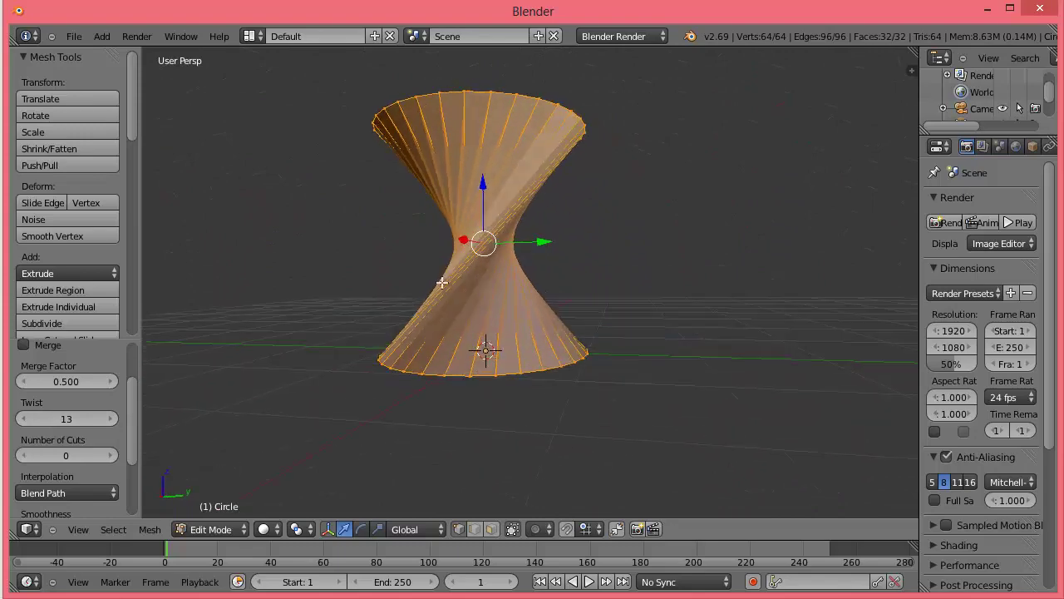
Raise the bridge's Number of Cuts to 13 across the hourglass
left_click(111, 455)
left_click(111, 456)
left_click(111, 456)
left_click(112, 455)
left_click(111, 455)
left_click(112, 456)
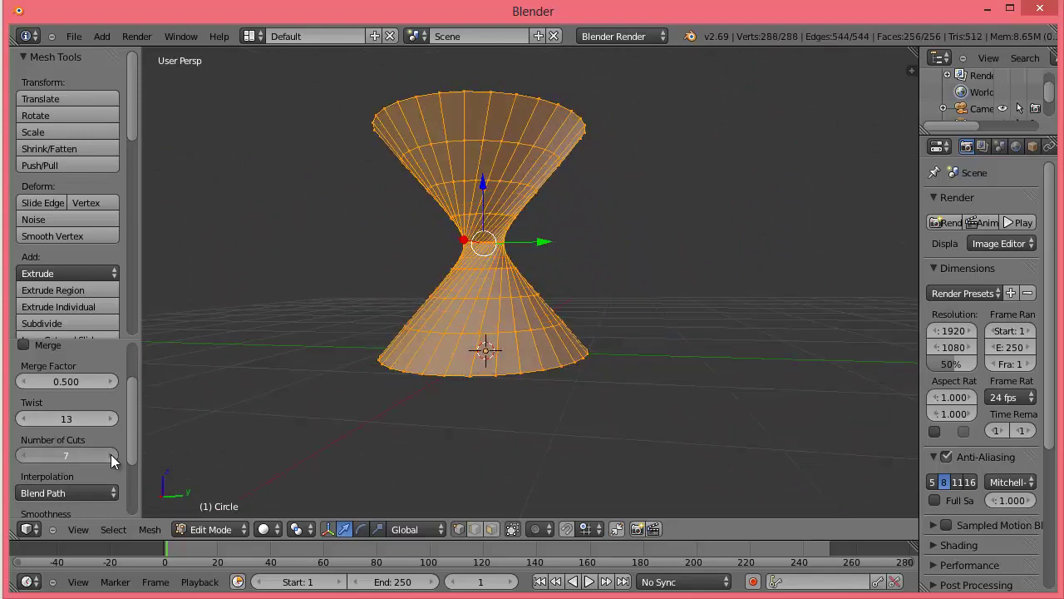
left_click(111, 456)
left_click(111, 456)
left_click(112, 455)
middle_click_drag(405, 313, 267, 363)
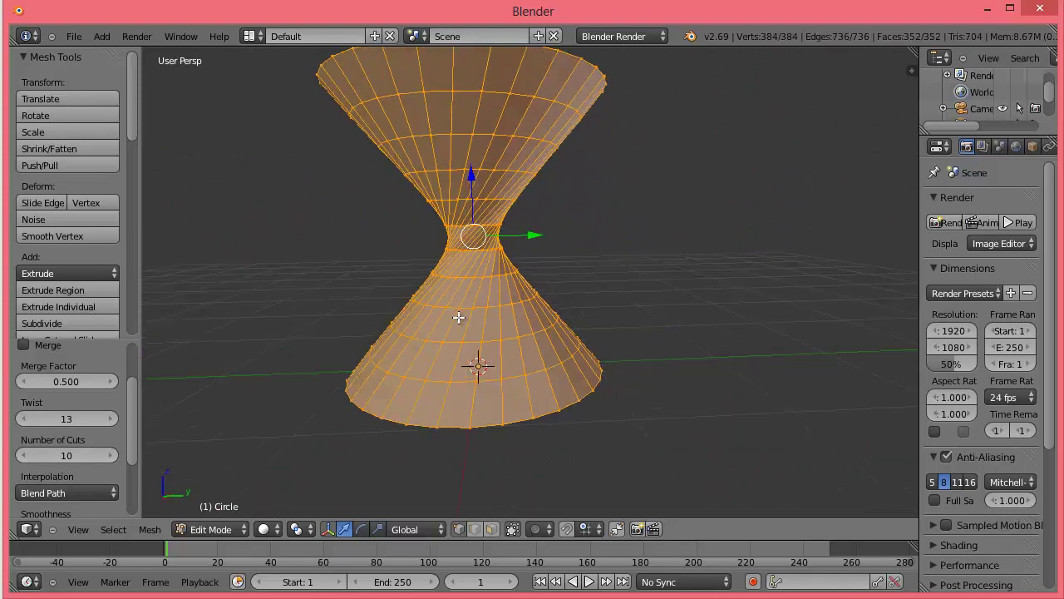
left_click(112, 456)
left_click(112, 456)
left_click(112, 455)
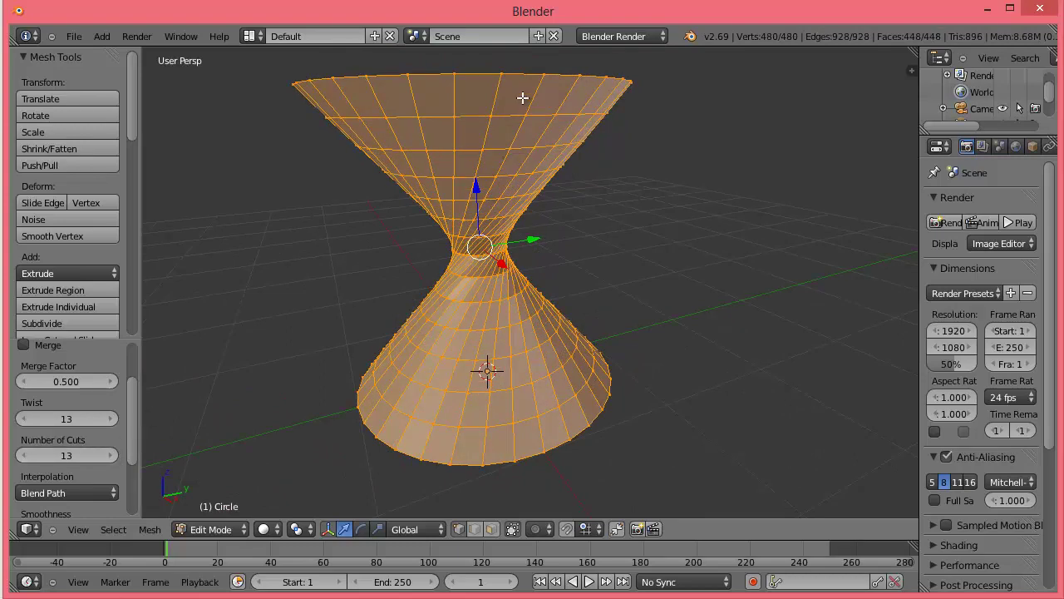
View the solid hourglass from the front and top in Object Mode, then return to Edit Mode
key("Tab")
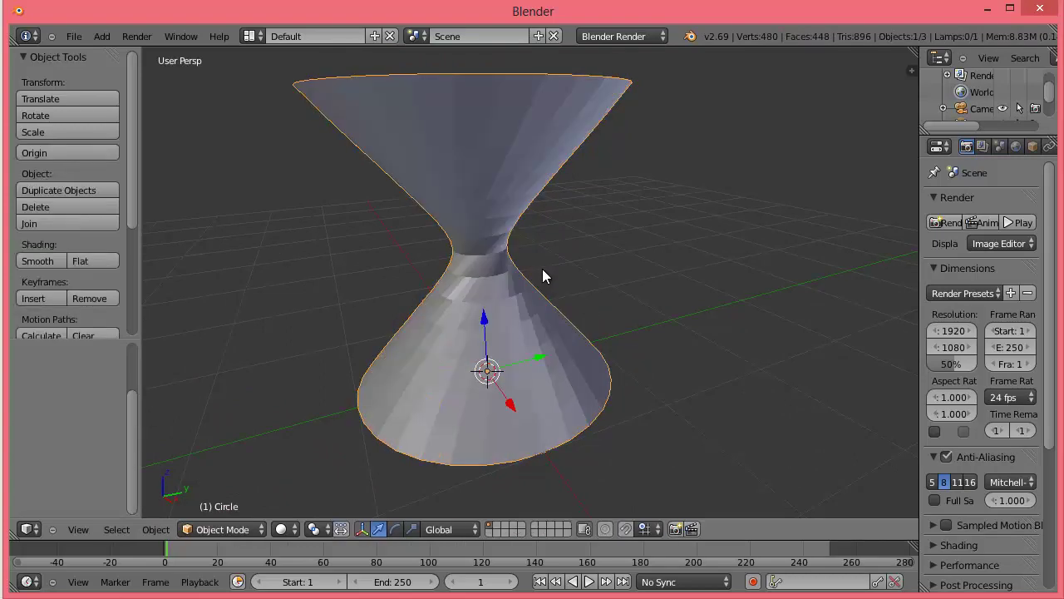
middle_click_drag(543, 276, 568, 250)
scroll(350, 204, "down", 5)
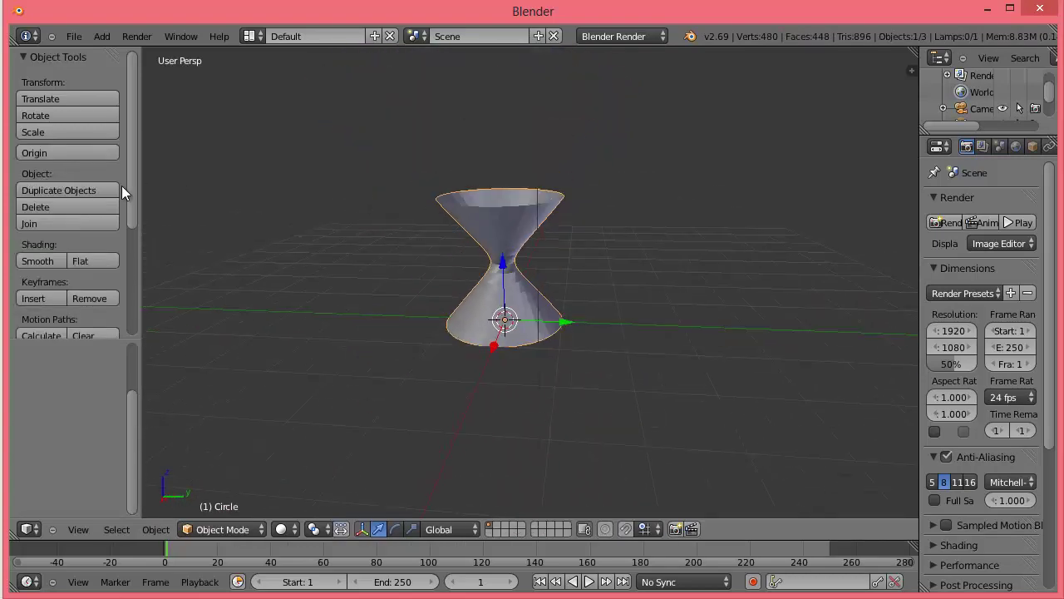
mouse_move(389, 226)
middle_mouse_down()
mouse_move(556, 232)
mouse_move(508, 298)
mouse_move(523, 247)
mouse_move(485, 199)
middle_mouse_up()
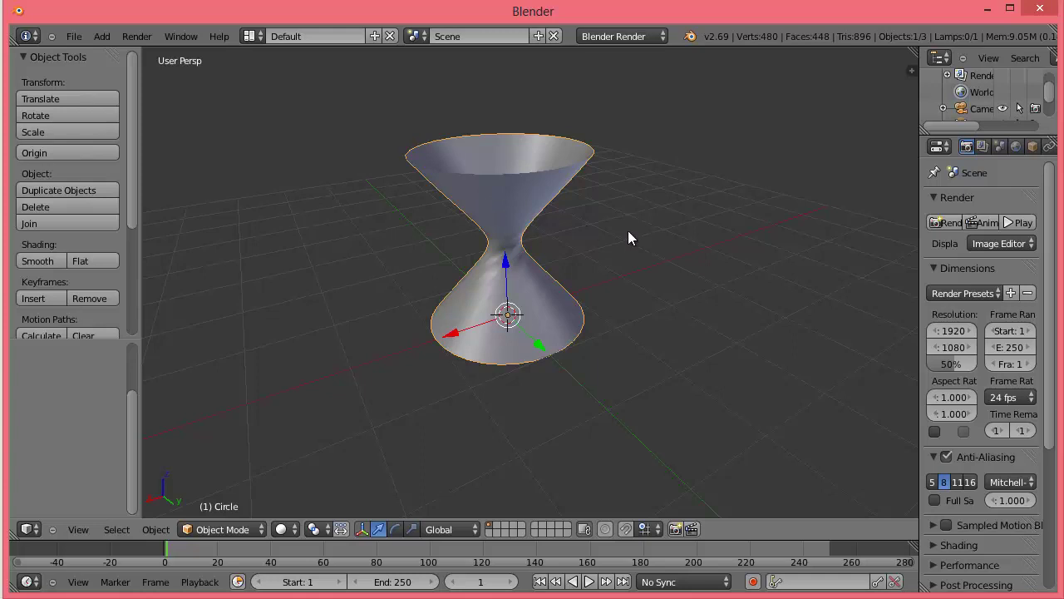
key("Tab")
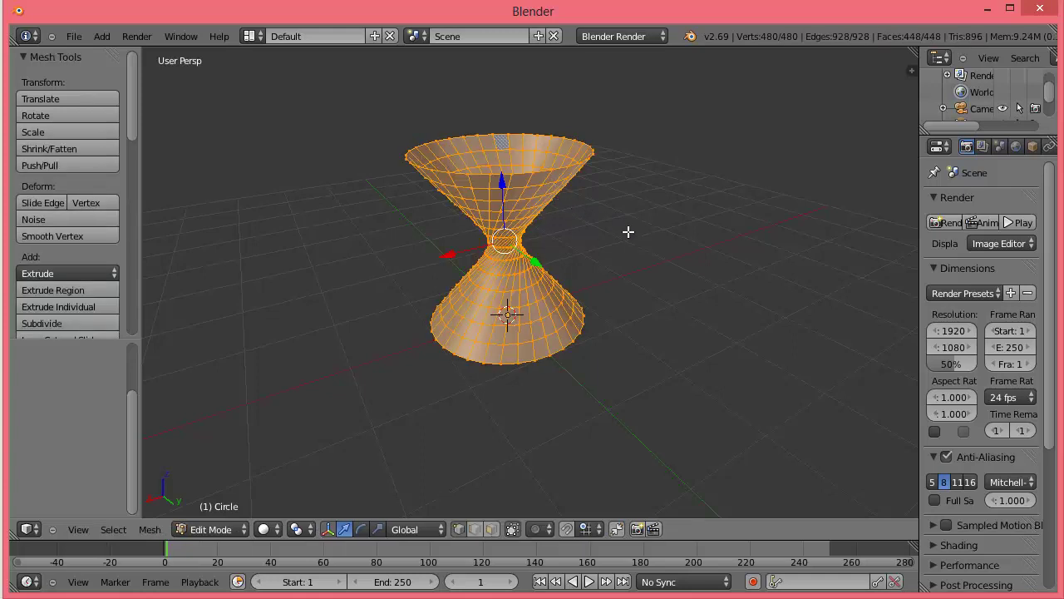
Undo the bridge back to two circles and select the upper circle loop
key("ctrl+z")
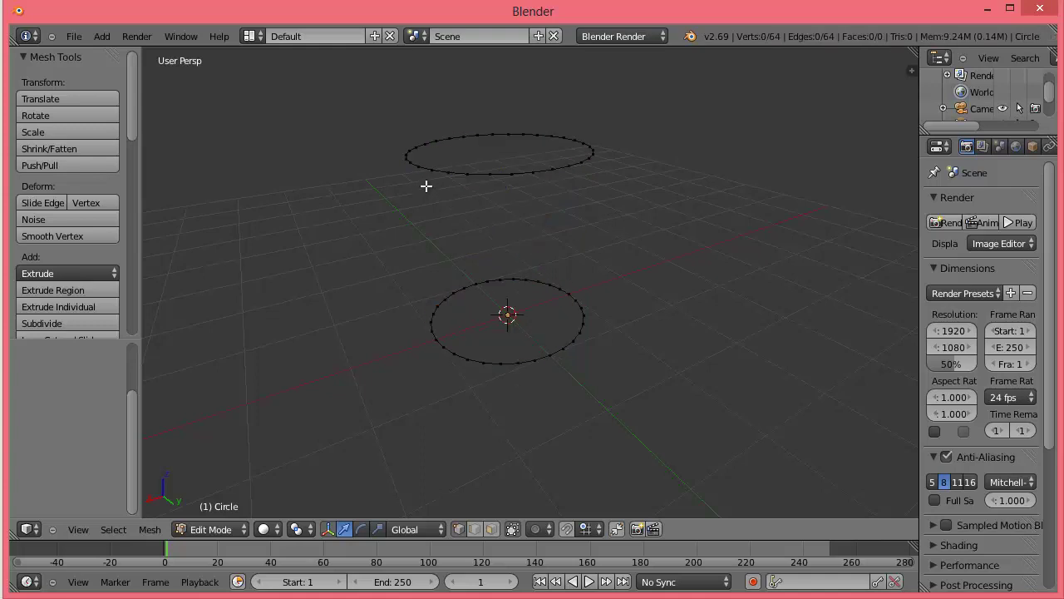
right_click(502, 178, "alt")
middle_click_drag(558, 158, 540, 262)
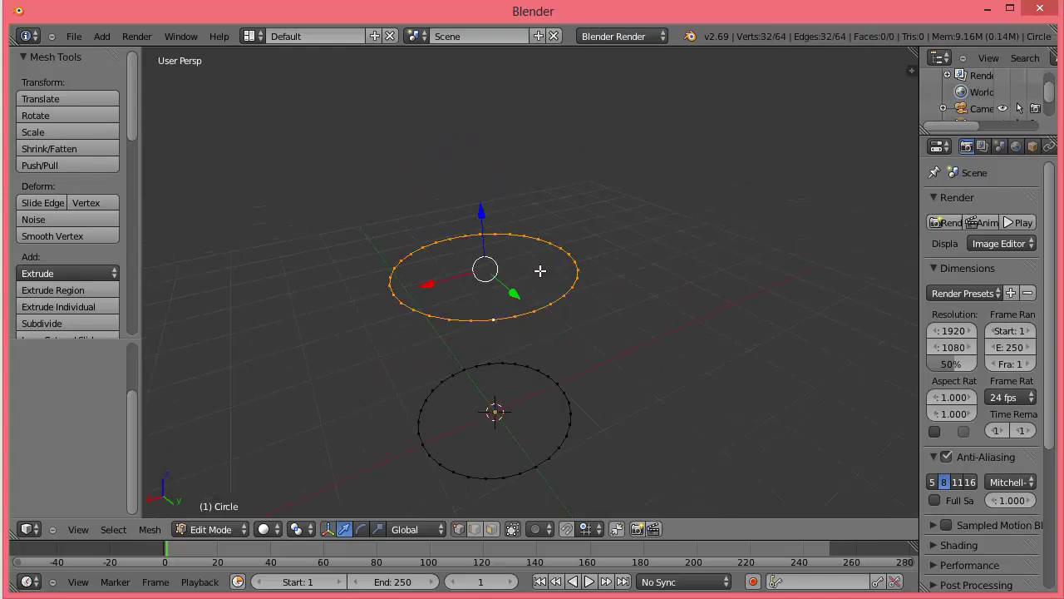
mouse_move(532, 304)
middle_mouse_down()
mouse_move(527, 225)
mouse_move(518, 261)
middle_mouse_up()
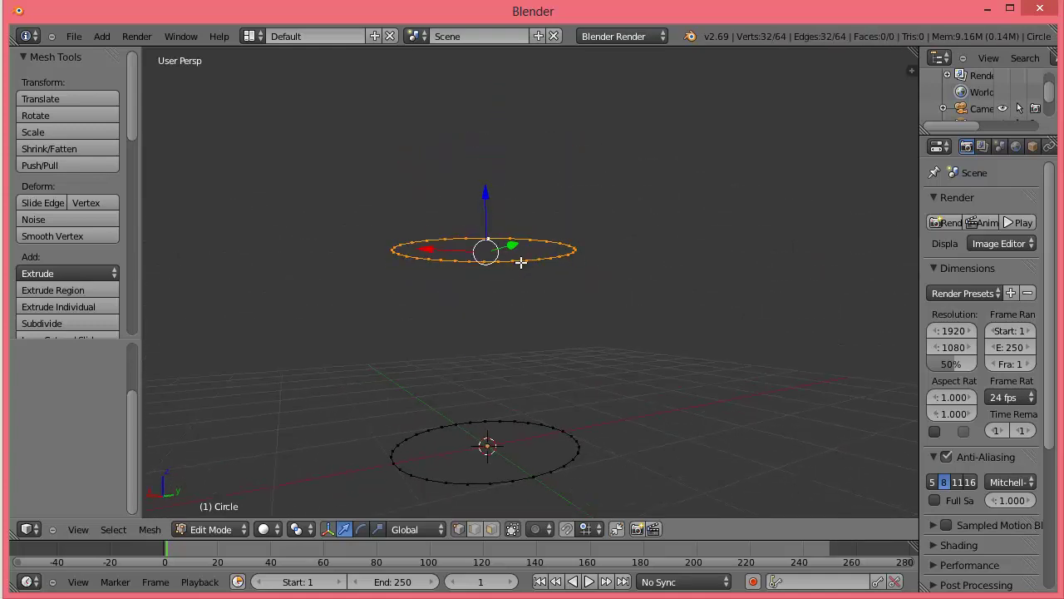
Duplicate the upper loop higher up, tilt it, and add the middle and bottom loops to the selection
key("shift+d")
left_click(640, 127)
key("r")
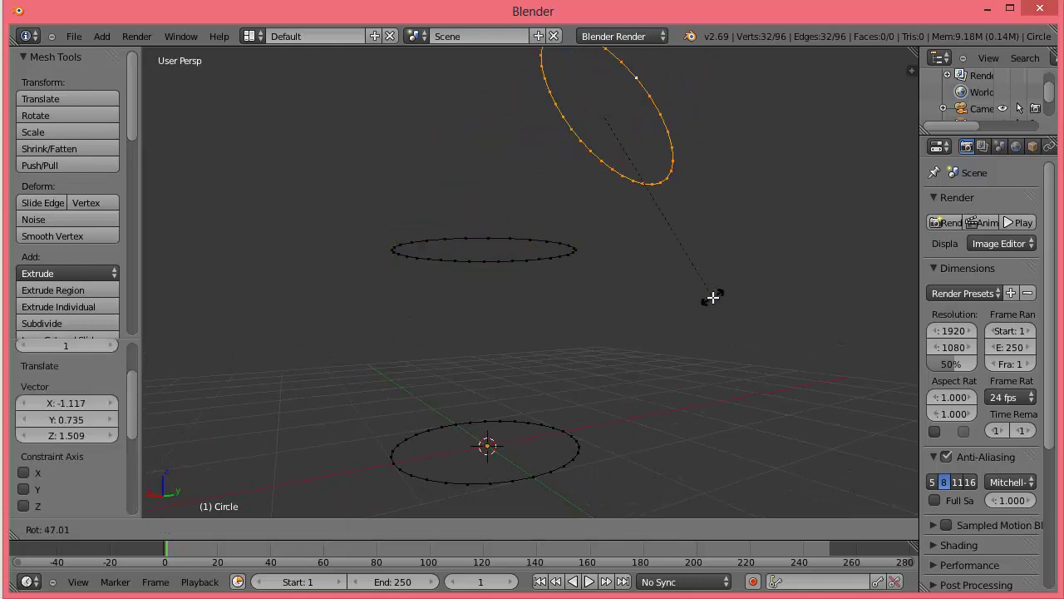
left_click(708, 293)
right_click(525, 240, "alt+shift")
right_click(550, 428, "alt+shift")
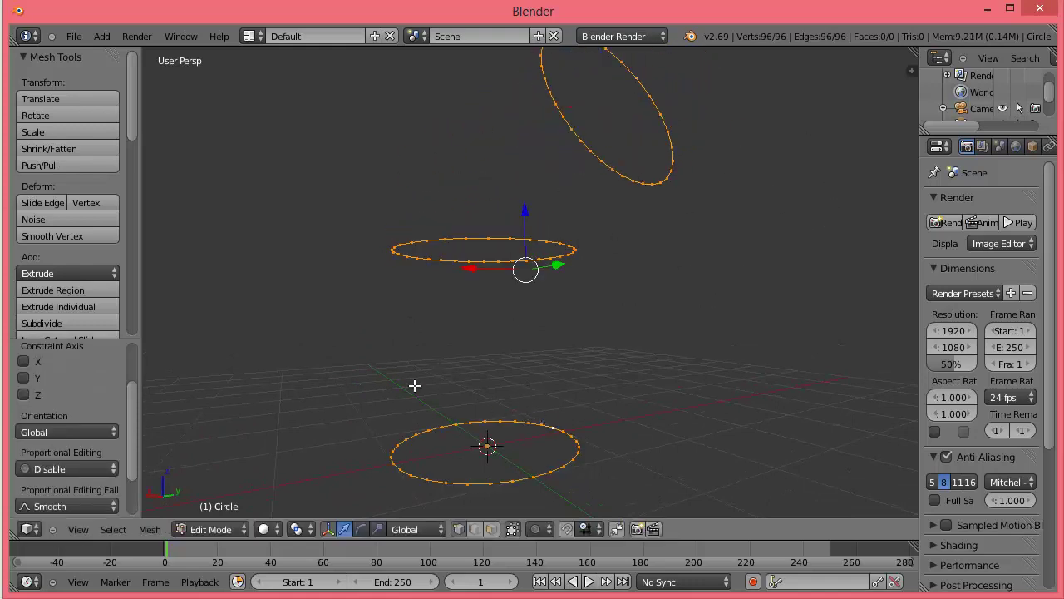
Bridge the three loops with Bridge Edge Loops and lower the Twist to zero, giving a bent tube
key("w")
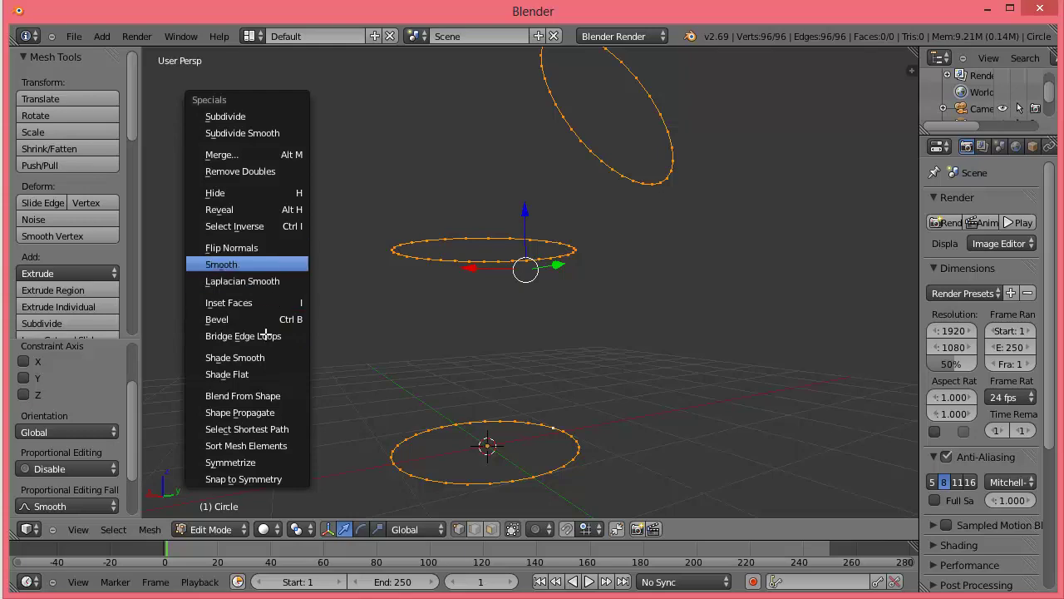
left_click(267, 335)
middle_click_drag(443, 224, 474, 261)
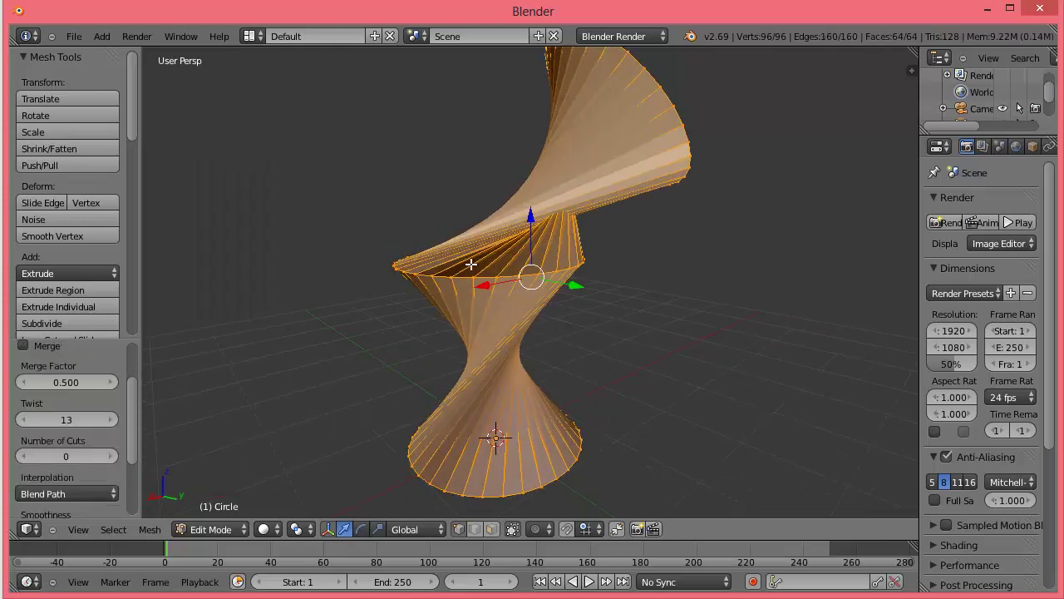
left_click(27, 420)
left_click(27, 420)
left_click(27, 420)
left_click(26, 420)
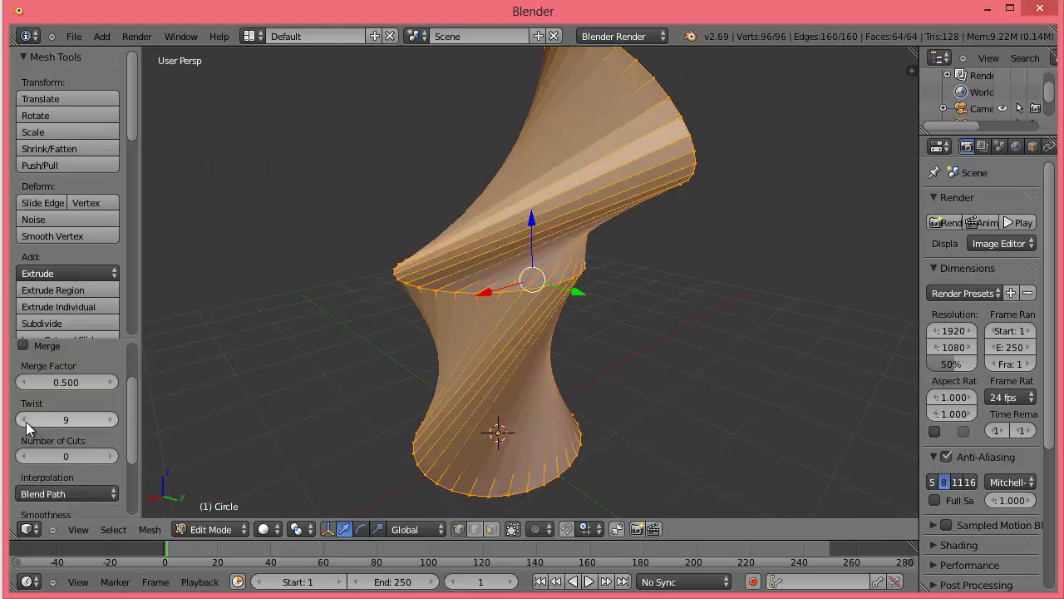
left_click(29, 420)
left_click(31, 420)
left_click(32, 419)
left_click(33, 419)
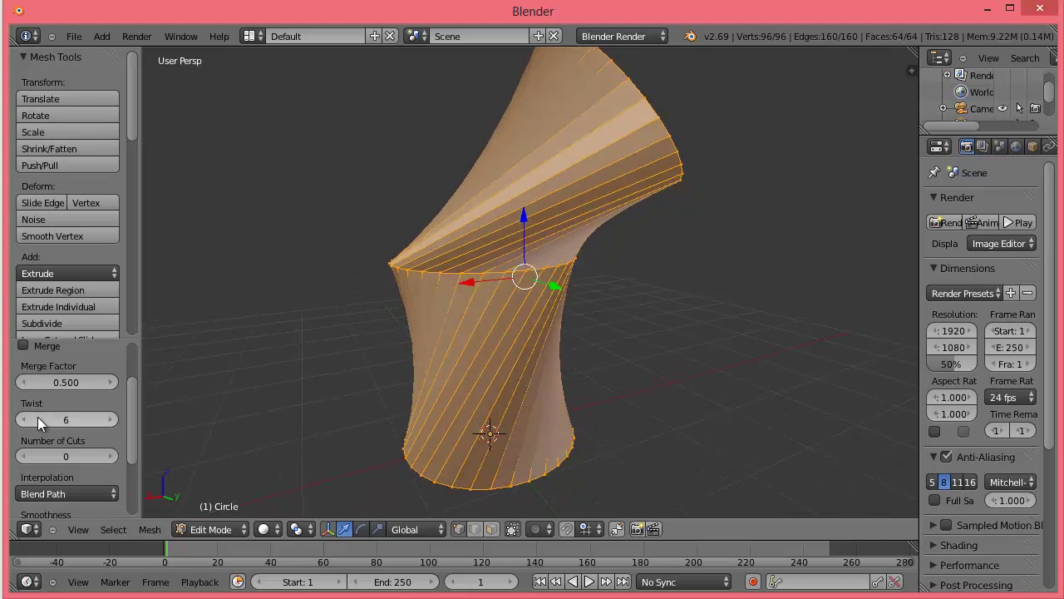
left_click(33, 419)
left_click(33, 419)
left_click(33, 419)
left_click(33, 419)
left_click(34, 419)
left_click(34, 419)
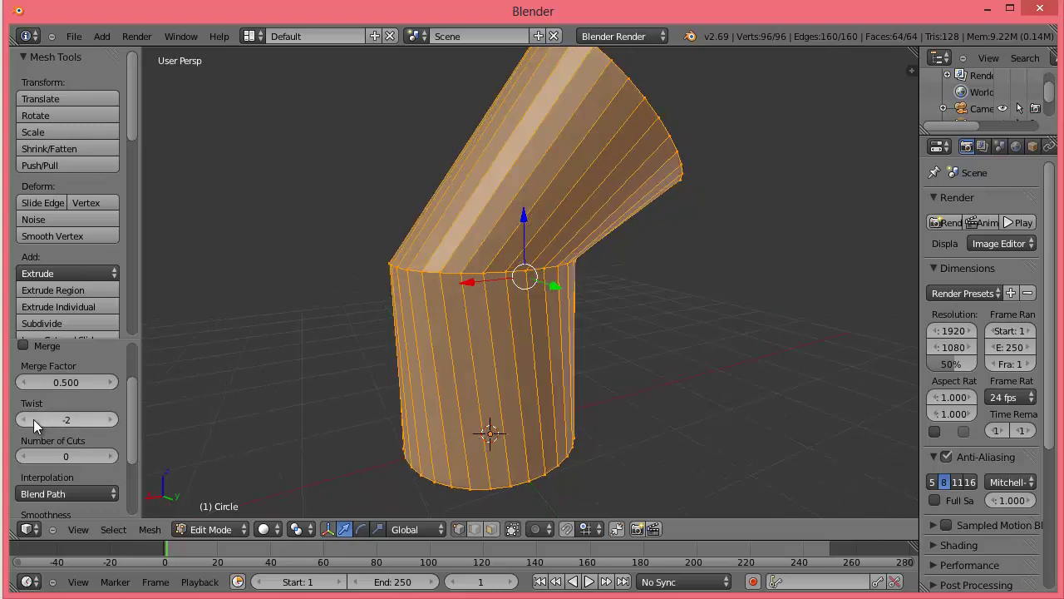
Make the Twist negative, spiralling the tube down to -14
left_click(32, 417)
left_click(32, 417)
left_click(32, 416)
left_click(31, 417)
left_click(32, 417)
left_click(31, 417)
left_click(31, 417)
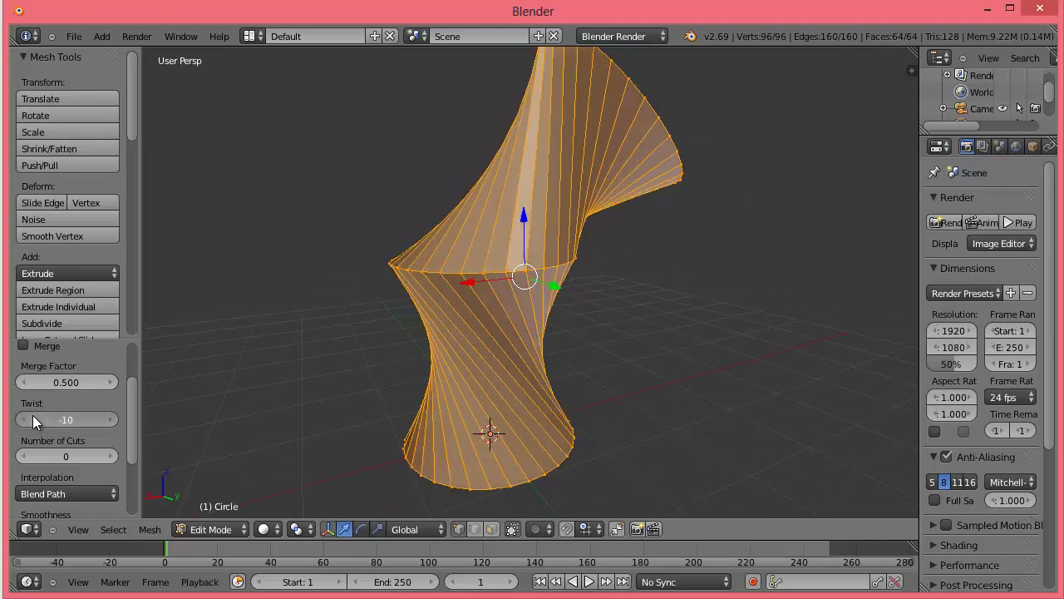
left_click(33, 415)
left_click(32, 415)
left_click(34, 413)
left_click(34, 413)
mouse_move(414, 385)
middle_mouse_down()
mouse_move(308, 347)
mouse_move(613, 282)
middle_mouse_up()
mouse_move(447, 278)
middle_mouse_down()
mouse_move(688, 296)
mouse_move(649, 291)
middle_mouse_up()
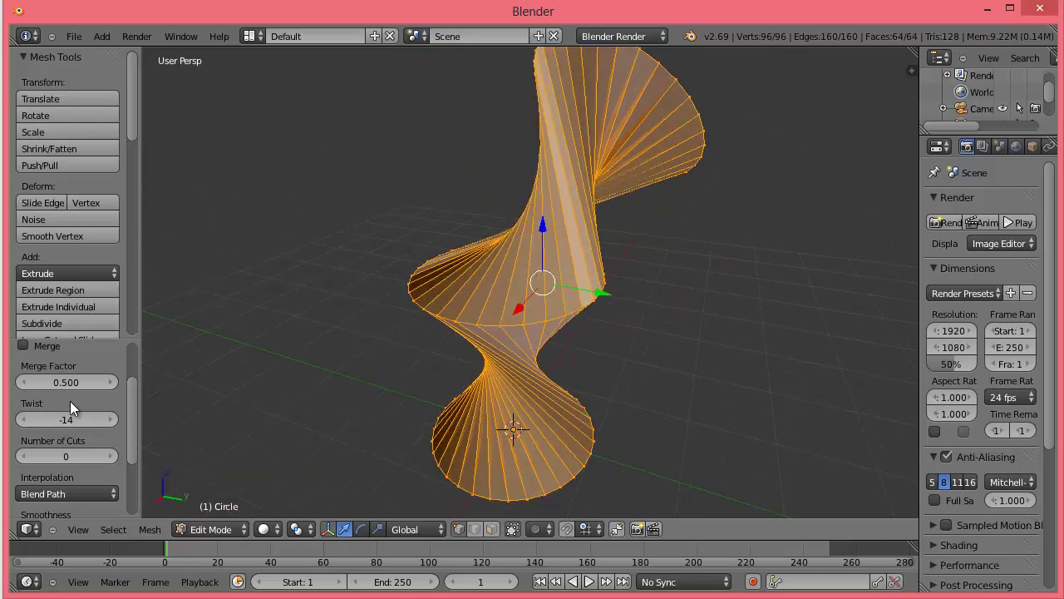
Set Merge Factor to 0.612, Twist to -21 and Number of Cuts to 19
left_click_drag(103, 382, 106, 385)
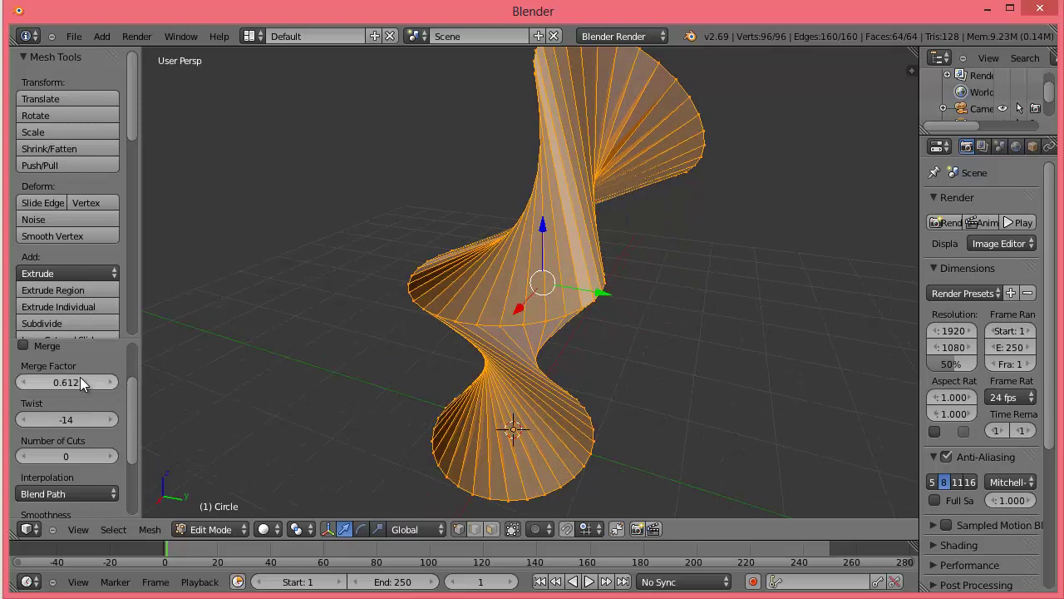
scroll(80, 377, "up", 3)
scroll(65, 412, "down", 2)
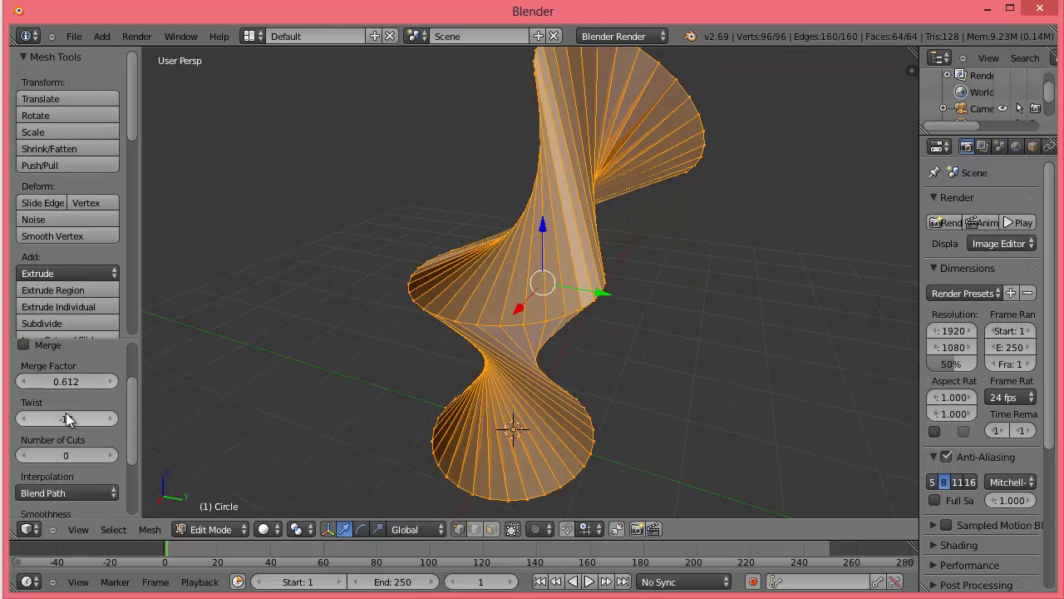
left_click_drag(69, 420, 45, 420)
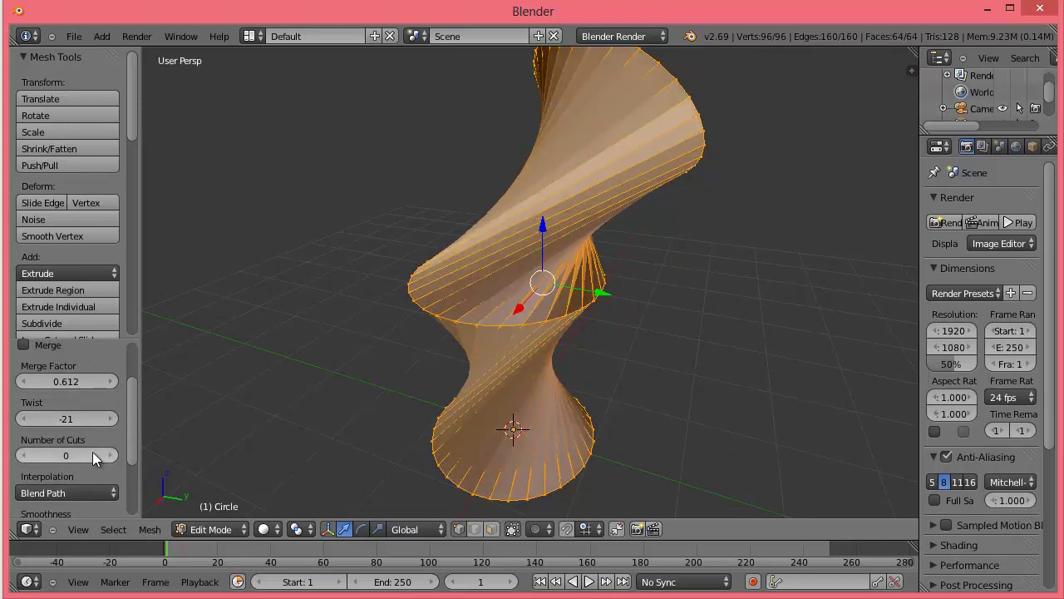
left_click_drag(92, 452, 116, 456)
left_click(116, 456)
middle_click_drag(388, 385, 118, 371)
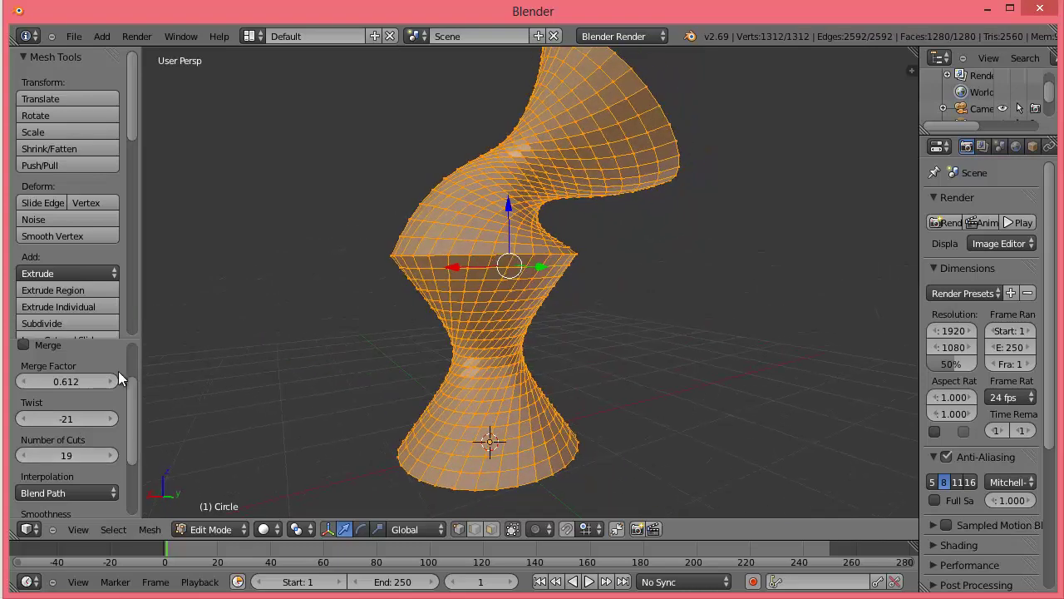
scroll(65, 473, "down", 1)
scroll(68, 476, "down", 2)
Set the bridge Profile Shape to Sharp with Profile Factor 0.632, then orbit to view the bulging walls
left_click(60, 502)
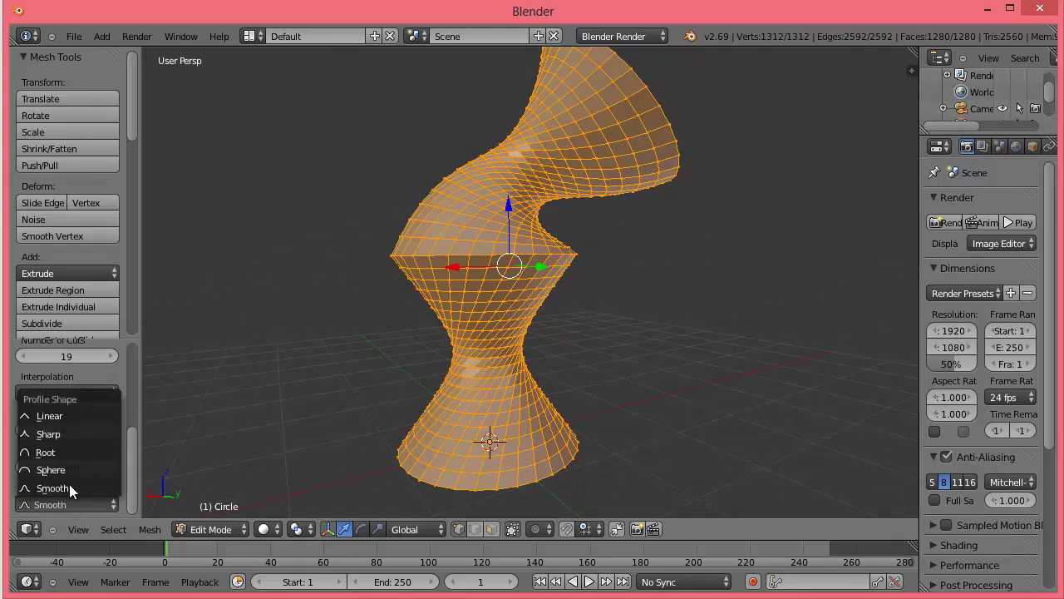
left_click(64, 434)
mouse_move(77, 466)
left_mouse_down()
mouse_move(222, 472)
mouse_move(54, 458)
mouse_move(245, 474)
mouse_move(152, 475)
left_mouse_up()
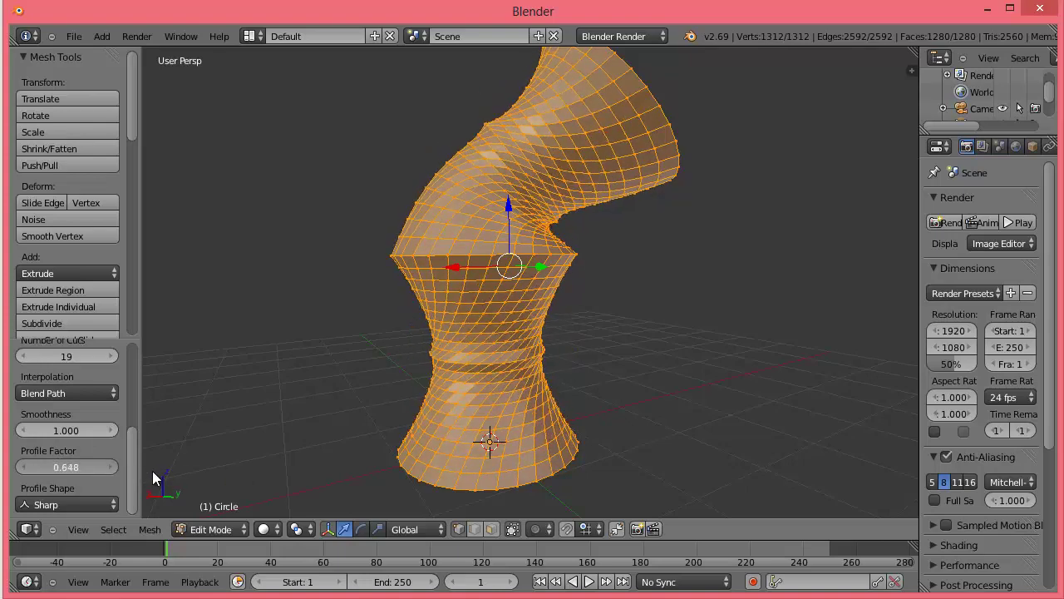
middle_click_drag(469, 244, 507, 293)
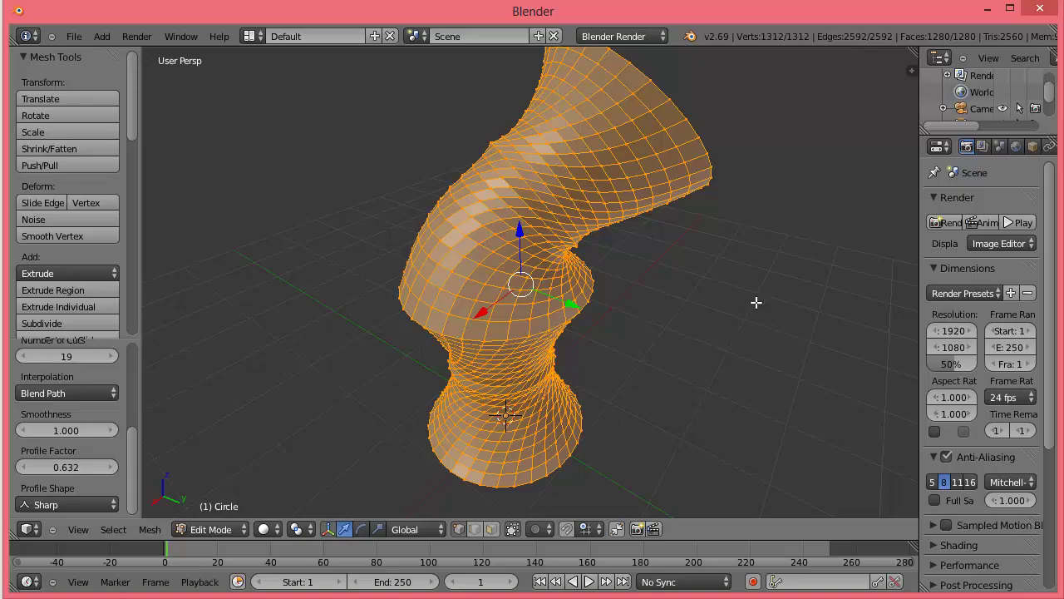
mouse_move(756, 302)
middle_mouse_down()
mouse_move(672, 238)
mouse_move(428, 283)
mouse_move(673, 282)
mouse_move(682, 230)
mouse_move(657, 281)
mouse_move(583, 273)
middle_mouse_up()
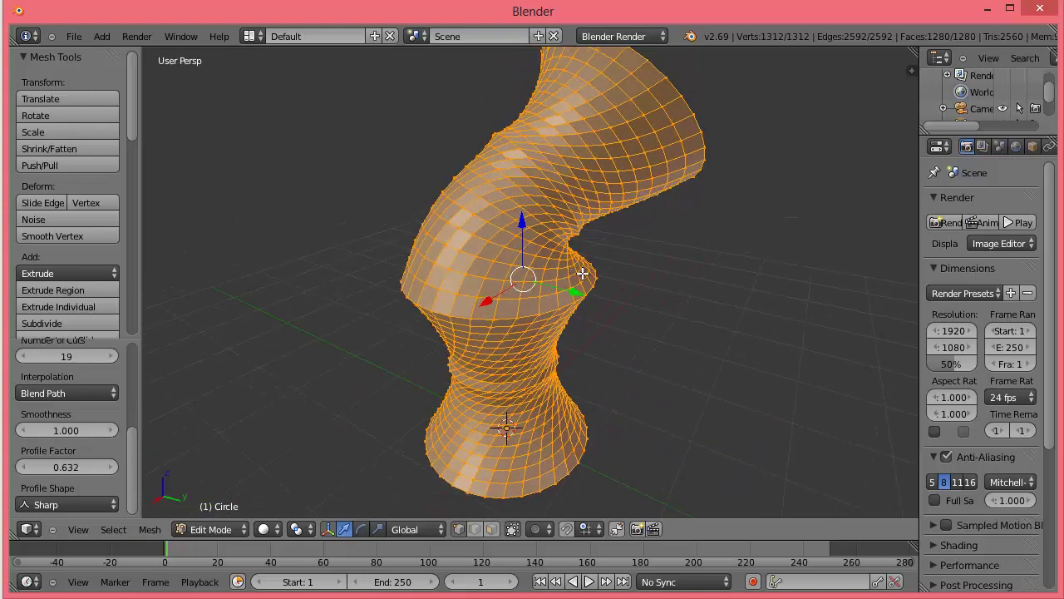